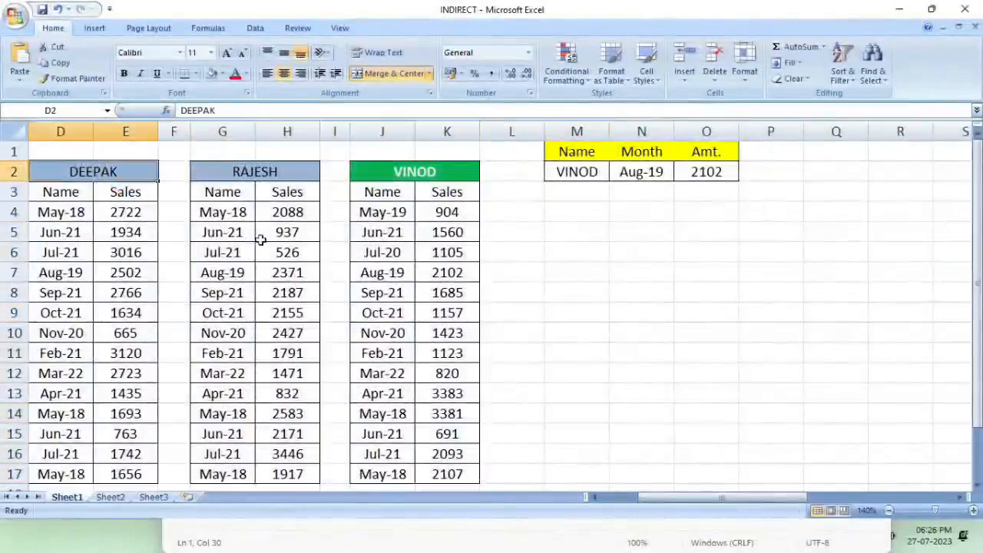
# - Examine the three salespersons' month and sales tables in columns D:E, G:H and J:K
pyautogui.click(108, 171)
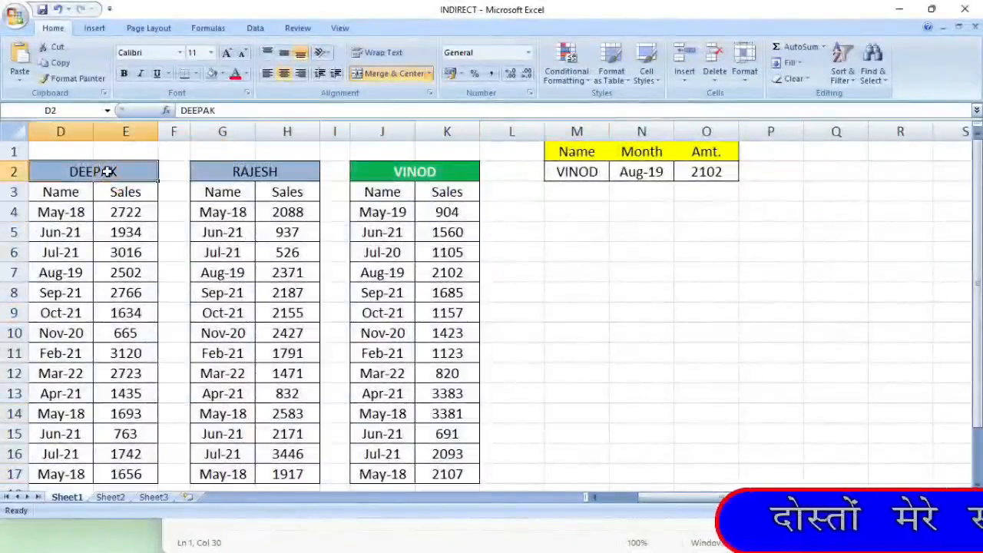
pyautogui.click(270, 171)
pyautogui.click(265, 275)
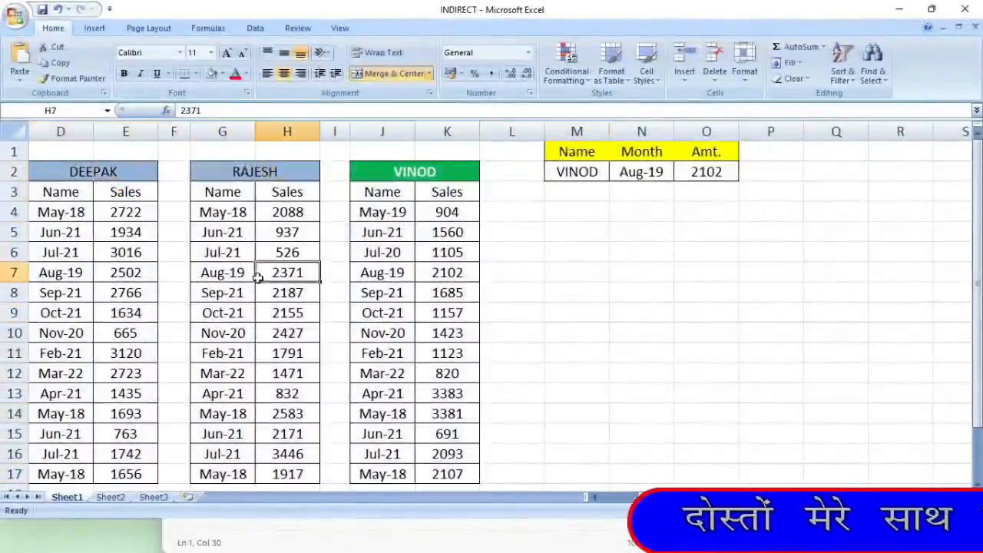
pyautogui.click(404, 173)
pyautogui.click(402, 254)
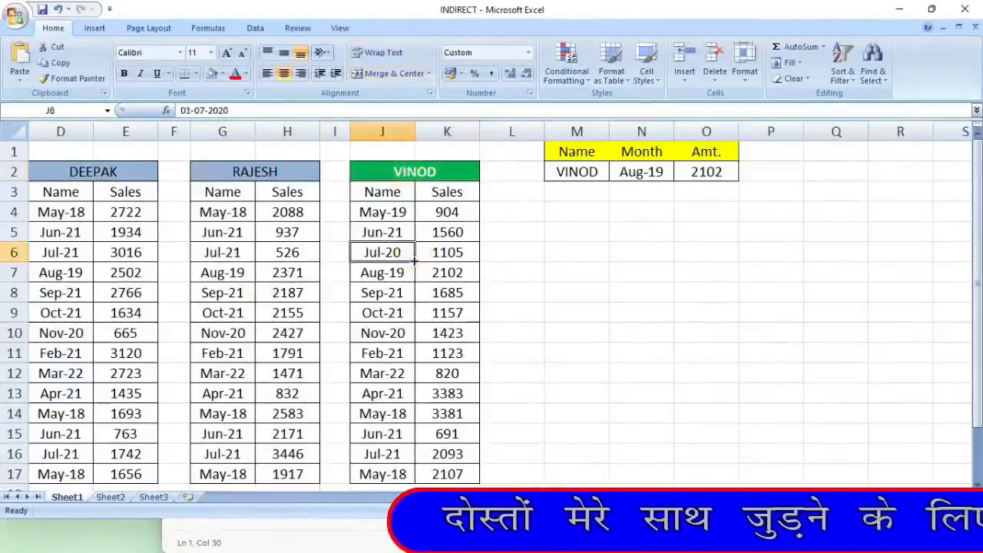
# - Choose the name heading columns D:E from the M2 list and check its Aug-19 sales in row 7
pyautogui.click(572, 168)
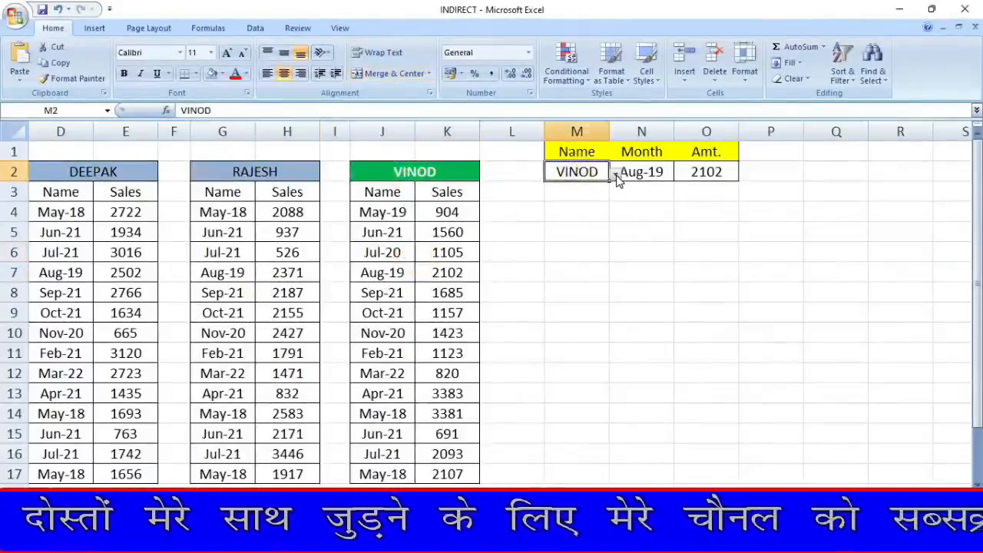
pyautogui.click(615, 174)
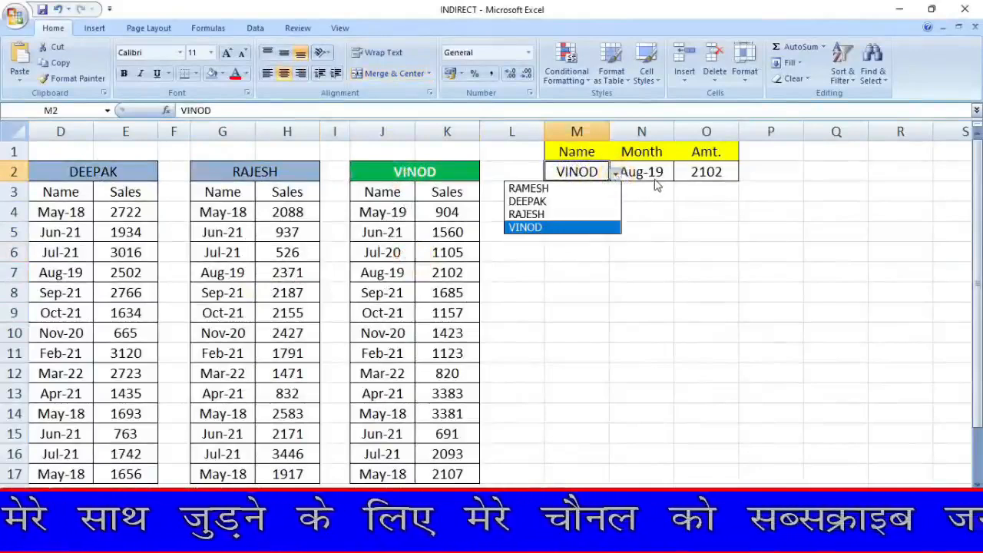
pyautogui.click(526, 201)
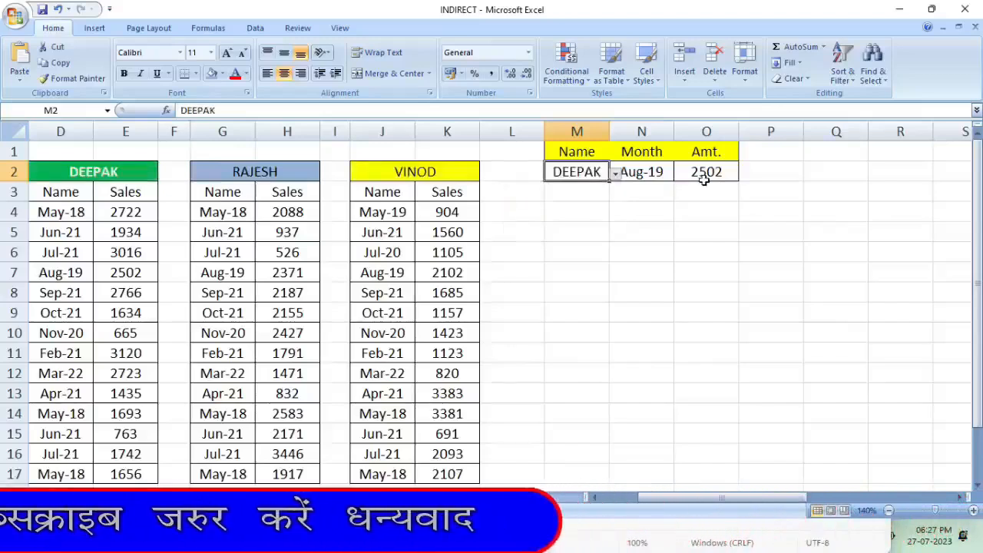
pyautogui.click(69, 272)
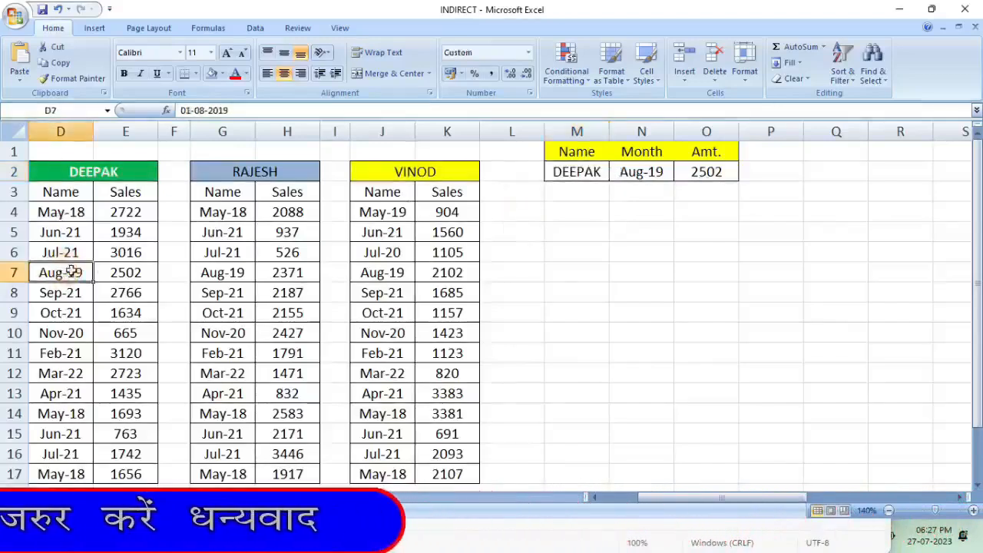
pyautogui.click(116, 272)
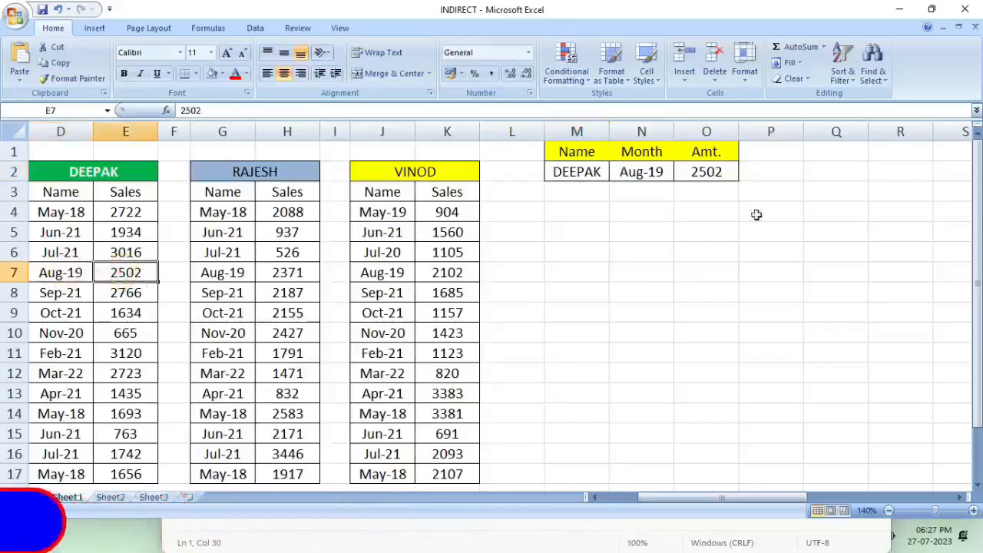
# - Choose the name heading columns G:H from the Name list in cell M2
pyautogui.click(585, 174)
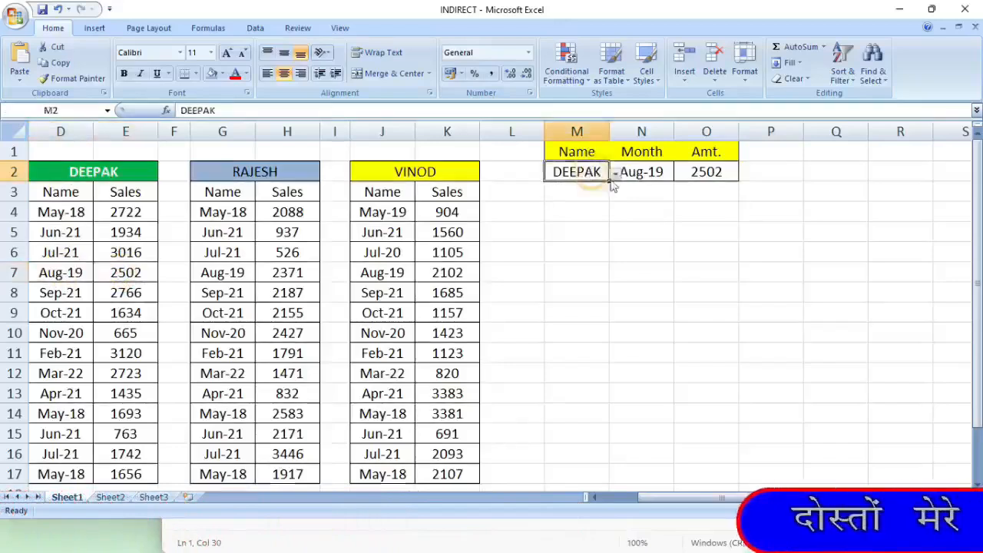
pyautogui.click(616, 175)
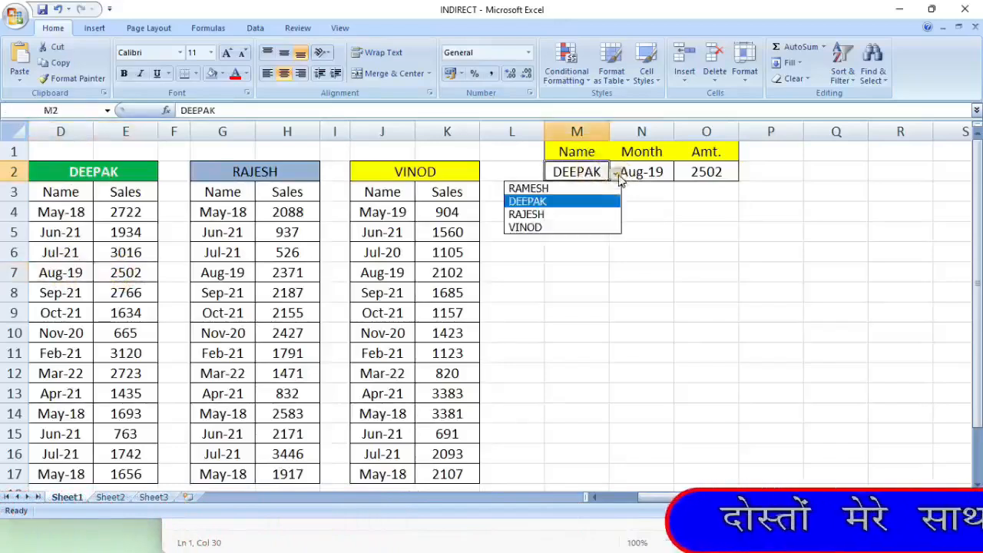
pyautogui.click(570, 217)
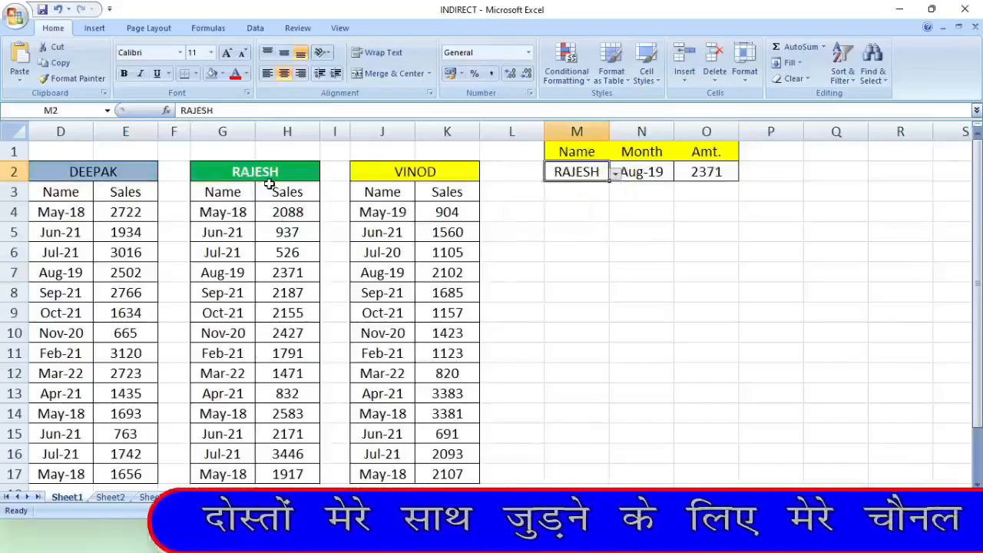
# - Link cell N6 directly to the Jul-20 sales figure in the third table with =K6
pyautogui.click(626, 253)
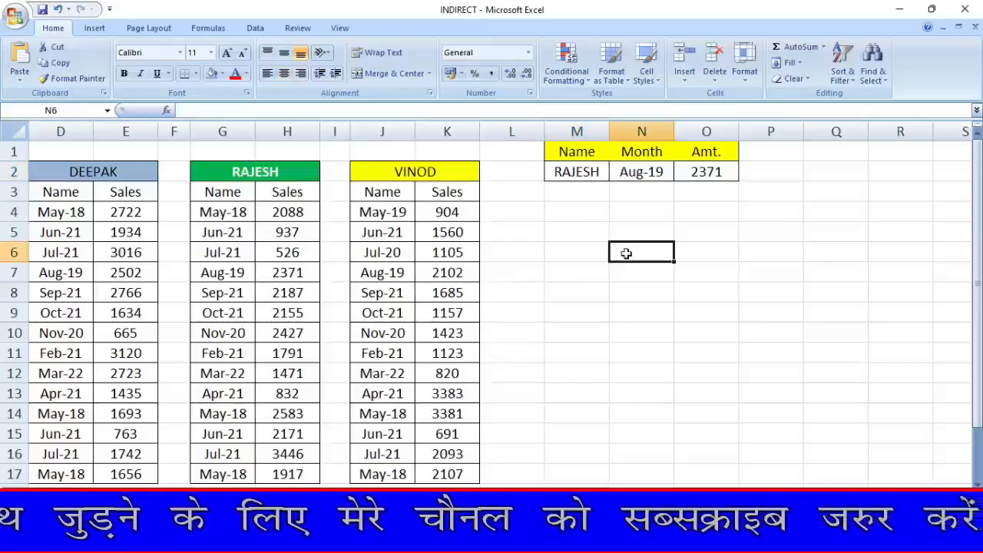
pyautogui.click(391, 251)
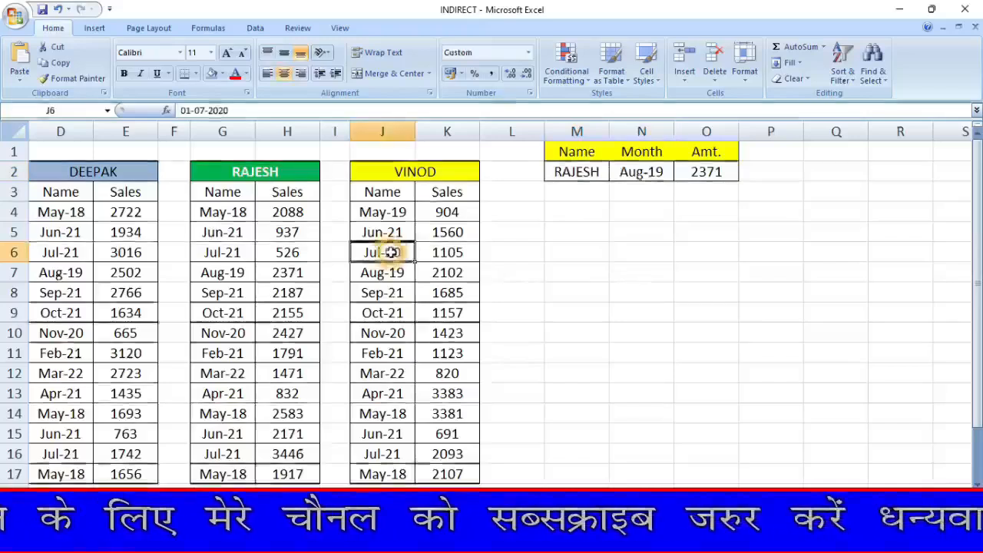
pyautogui.click(447, 252)
pyautogui.click(625, 252)
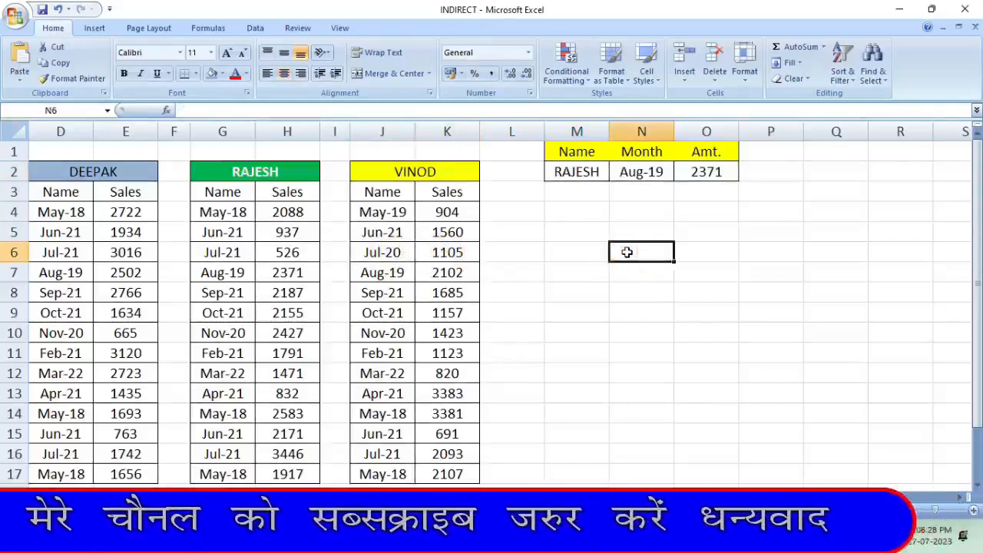
pyautogui.write('=')
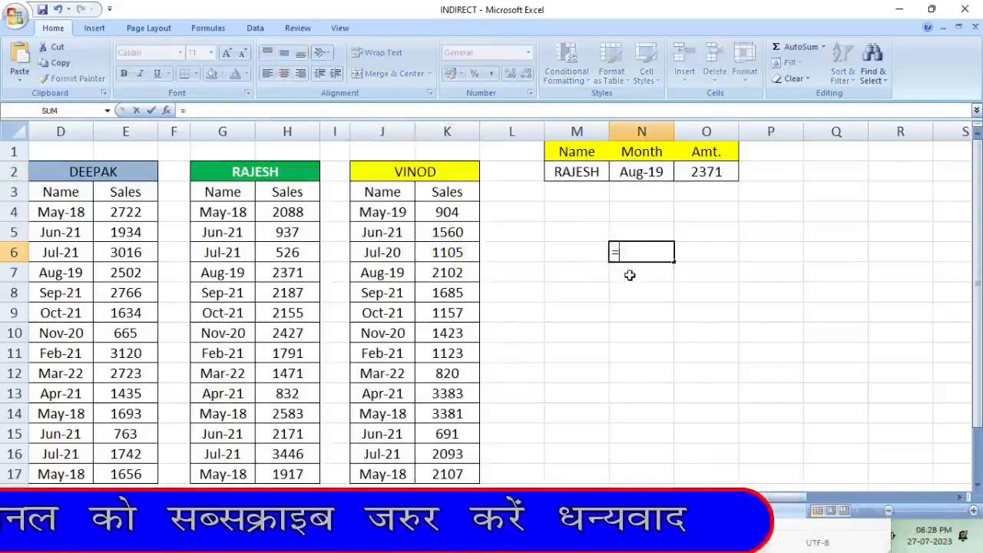
pyautogui.click(456, 251)
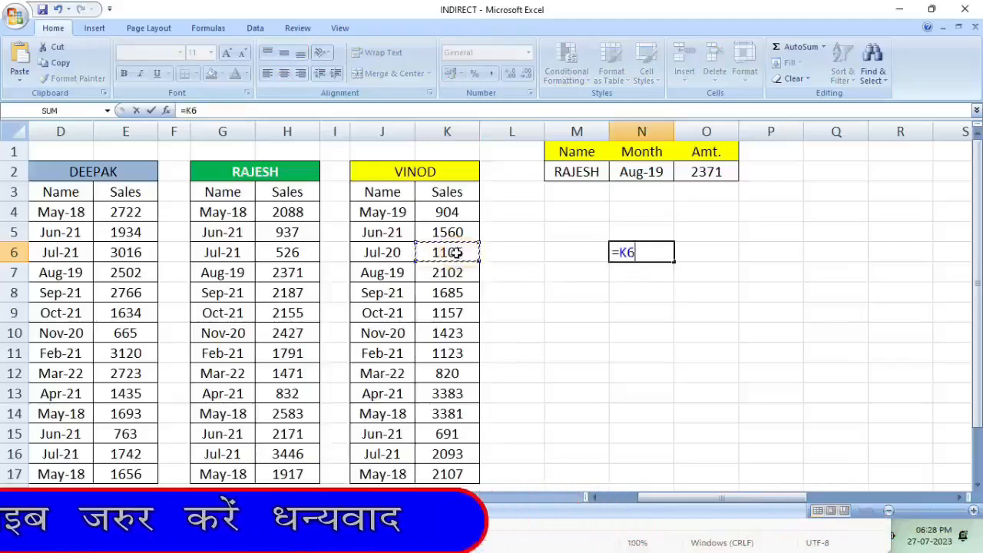
pyautogui.press('Return')
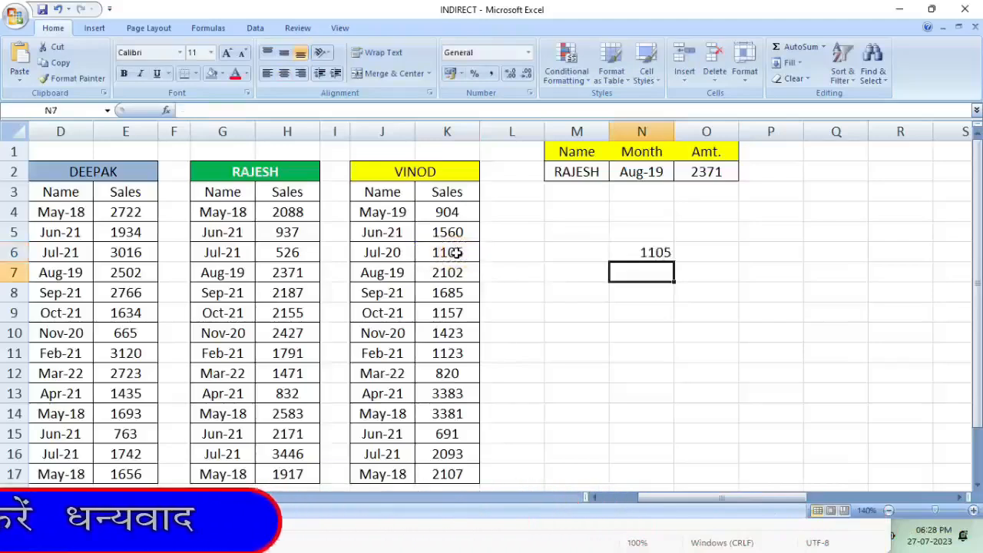
# - Replace the content of cell N6 with the formula =INDIRECT(N5)
pyautogui.click(638, 252)
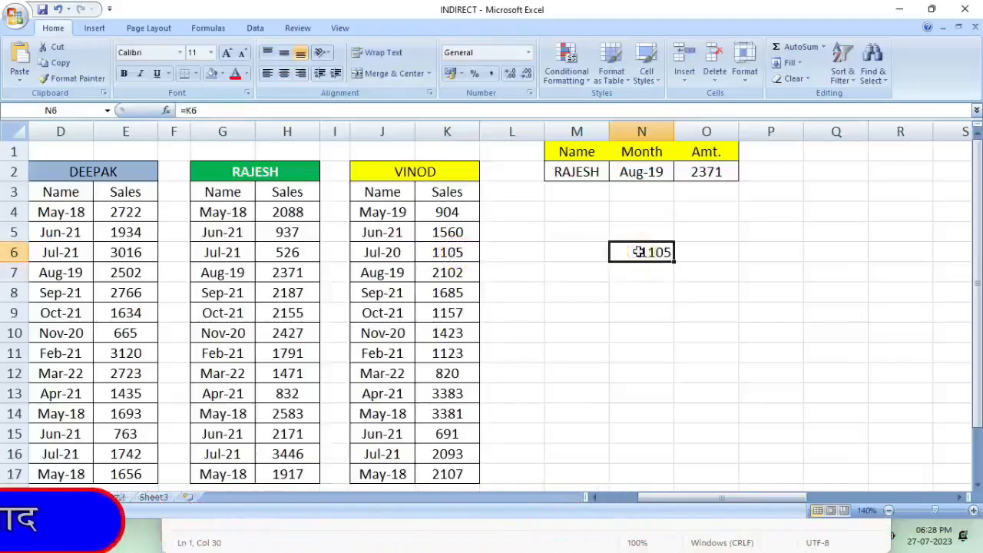
pyautogui.press('Delete')
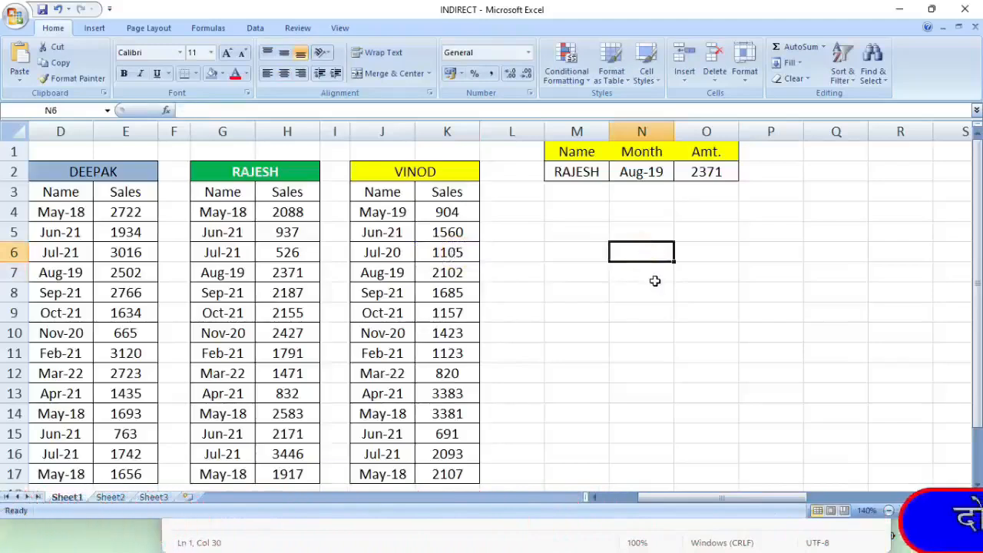
pyautogui.write('=')
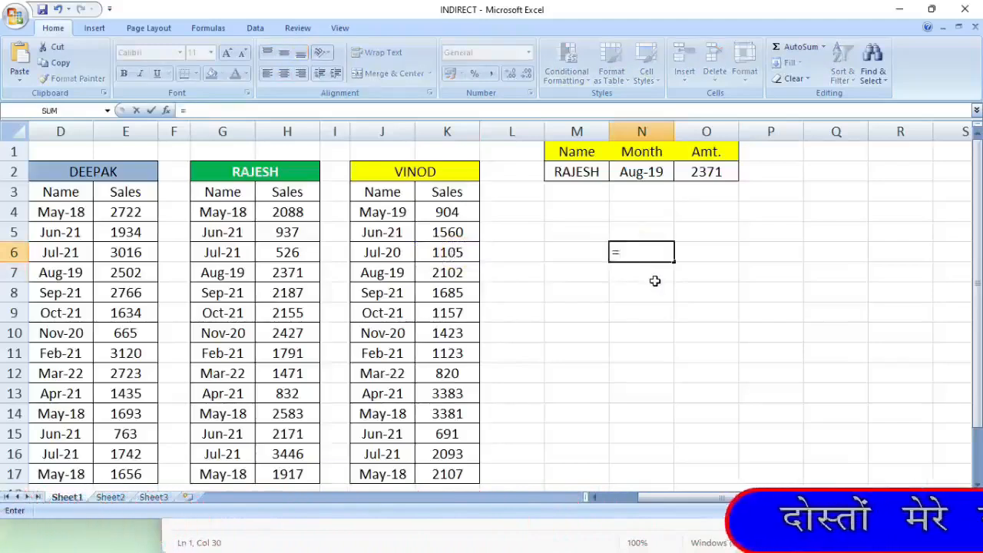
pyautogui.write('in')
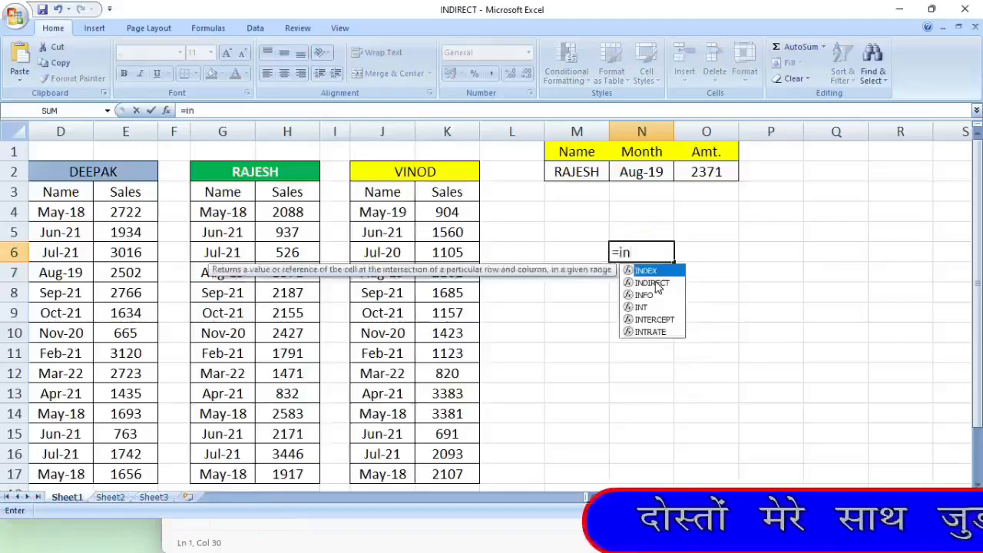
pyautogui.write('d')
pyautogui.doubleClick(654, 282)
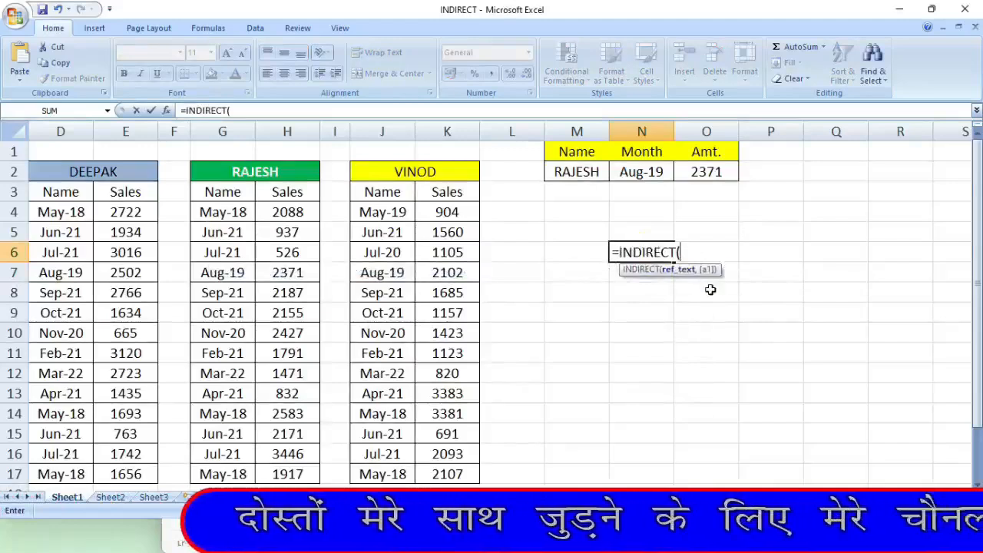
pyautogui.click(659, 229)
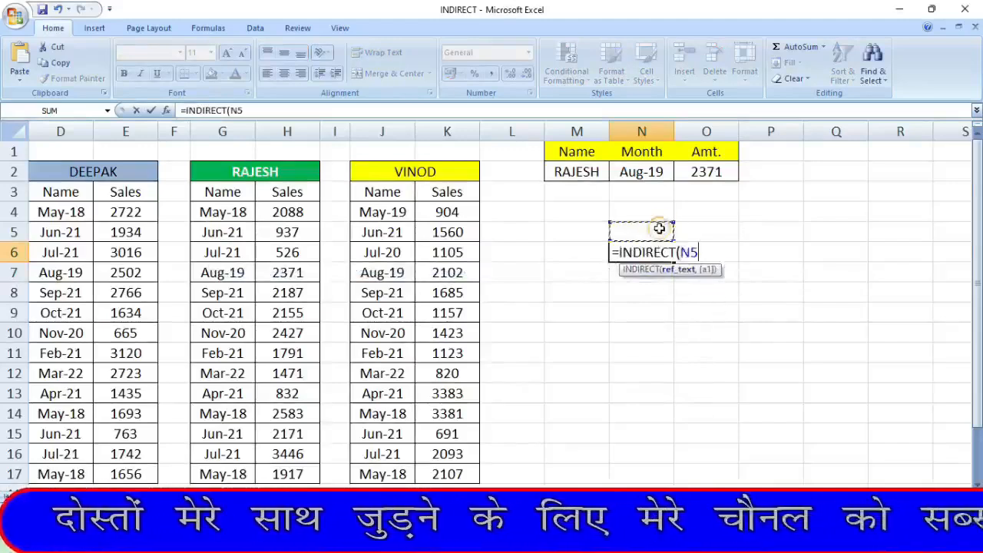
pyautogui.write(')')
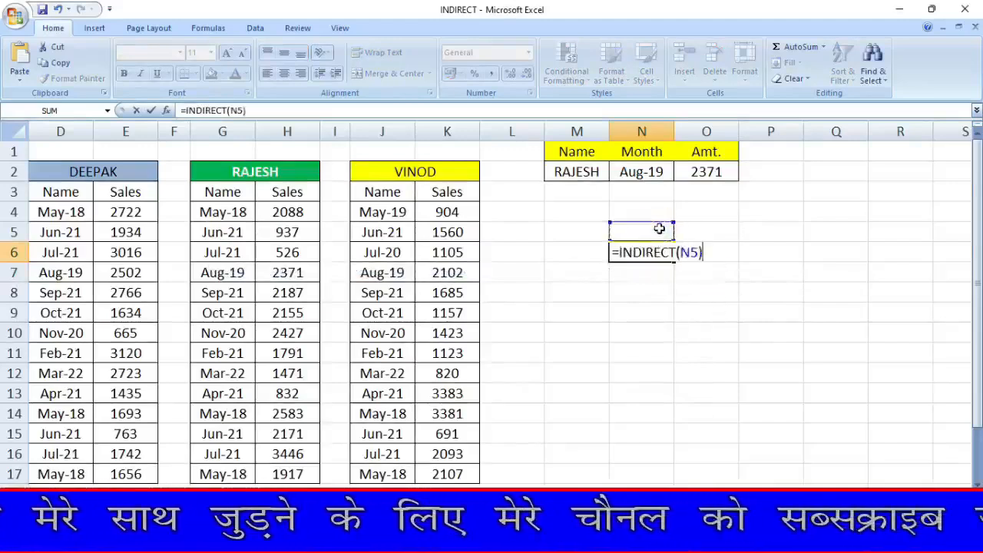
pyautogui.press('Return')
# - Enter the Jul-20 sales cell's address, K6, as text in cell N5 for the INDIRECT formula
pyautogui.click(659, 228)
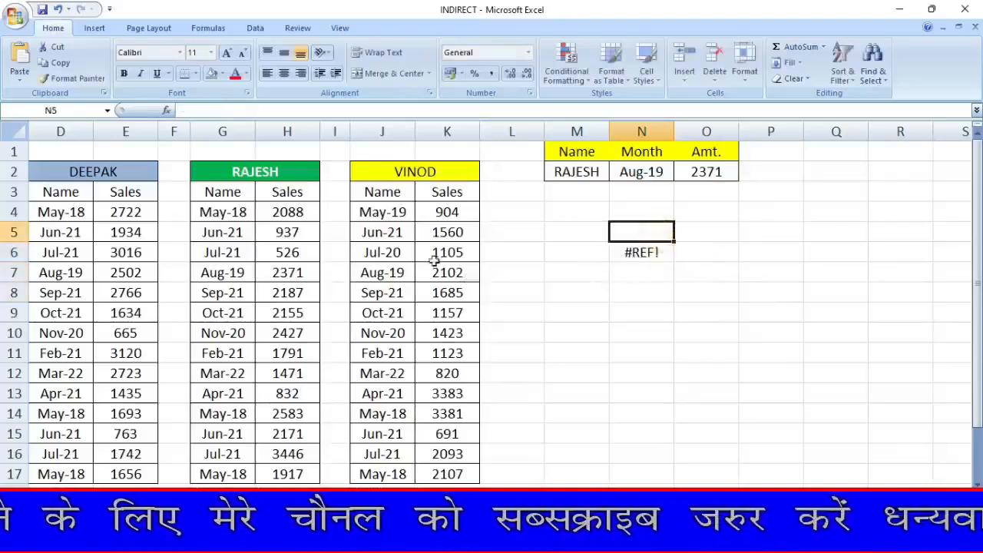
pyautogui.click(389, 251)
pyautogui.click(447, 251)
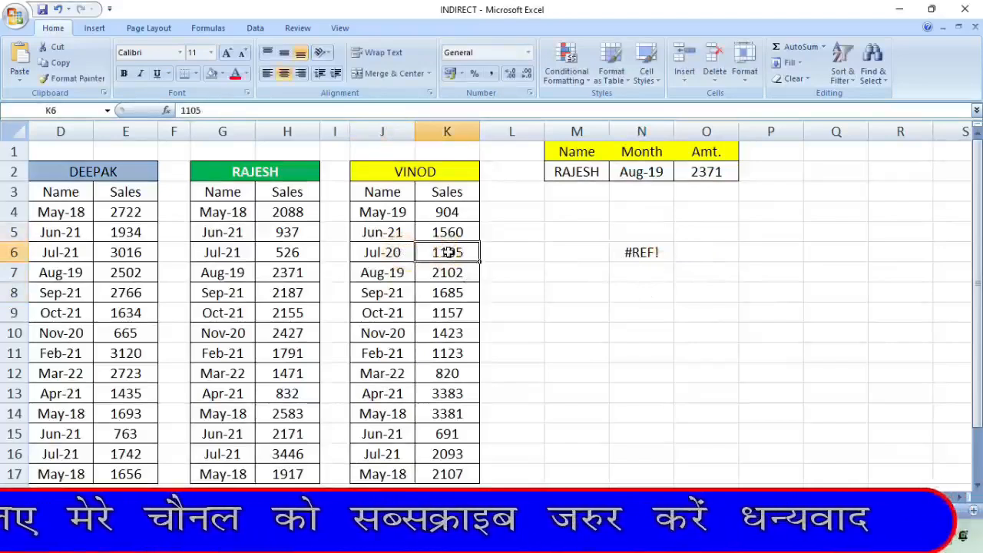
pyautogui.click(389, 252)
pyautogui.click(445, 252)
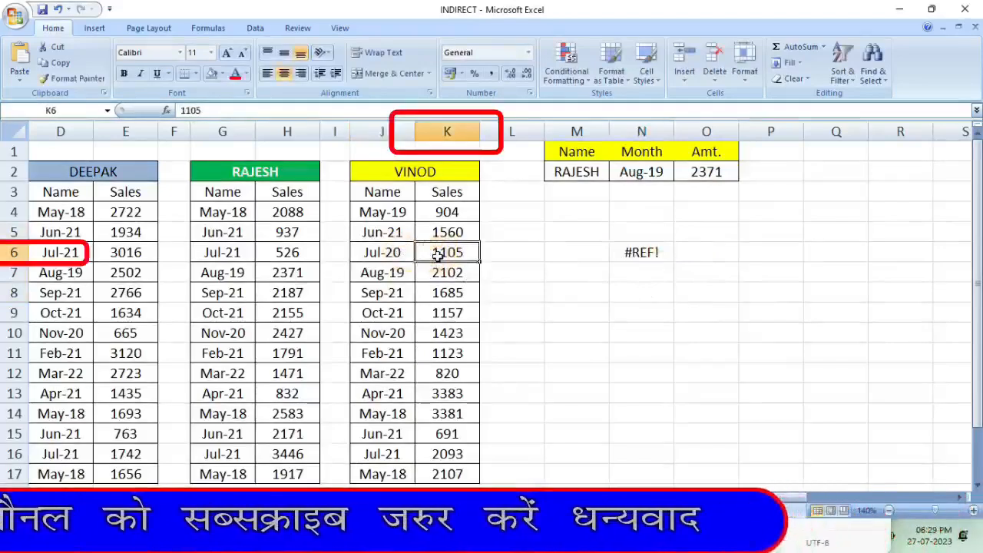
pyautogui.click(617, 231)
pyautogui.write('K6')
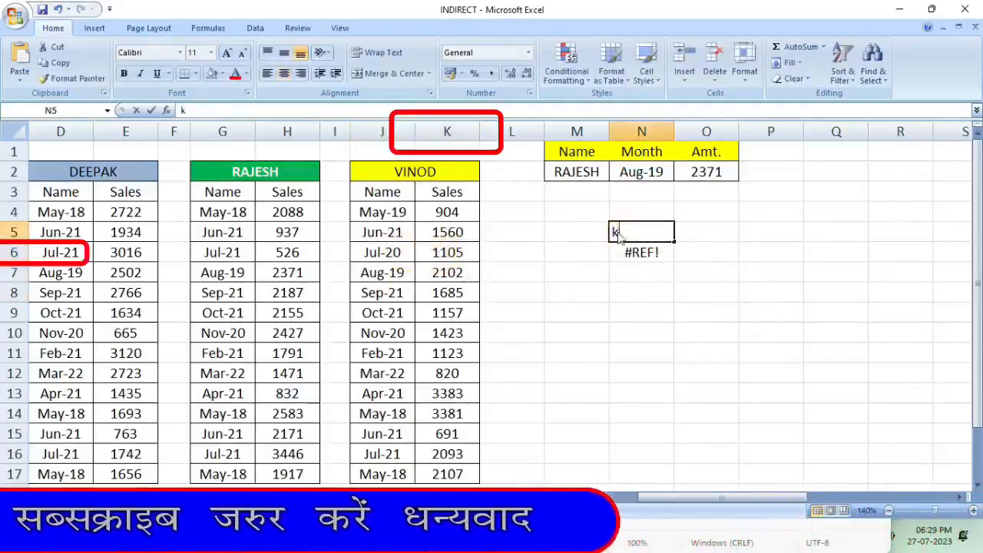
pyautogui.press('Return')
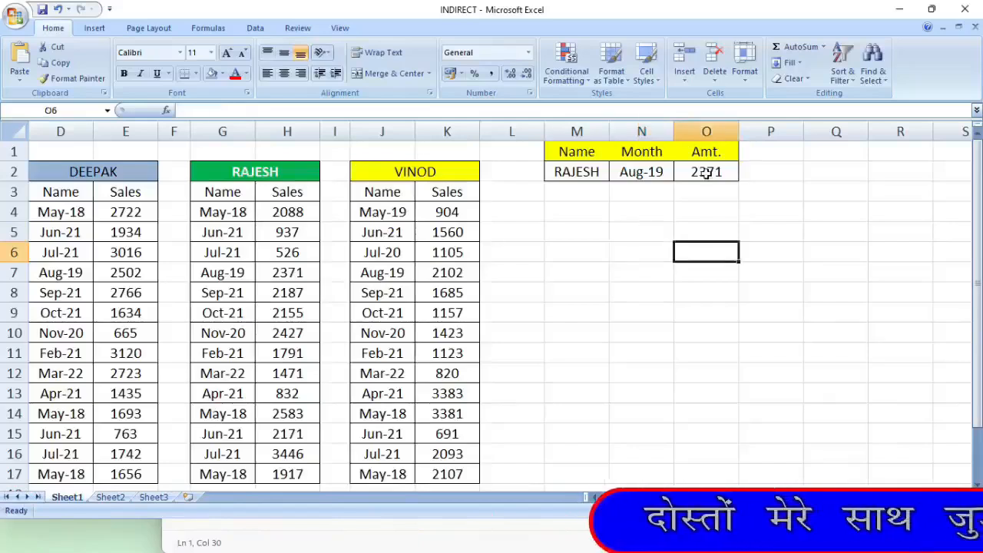
# - Clear the formula from the Amt. cell O2 and keep that cell selected
pyautogui.click(706, 173)
pyautogui.press('Delete')
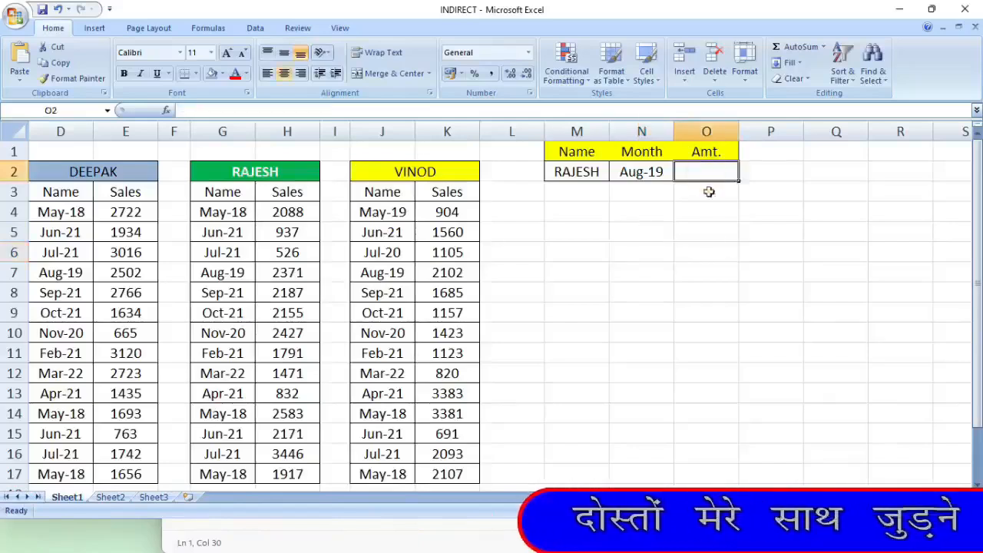
pyautogui.click(711, 172)
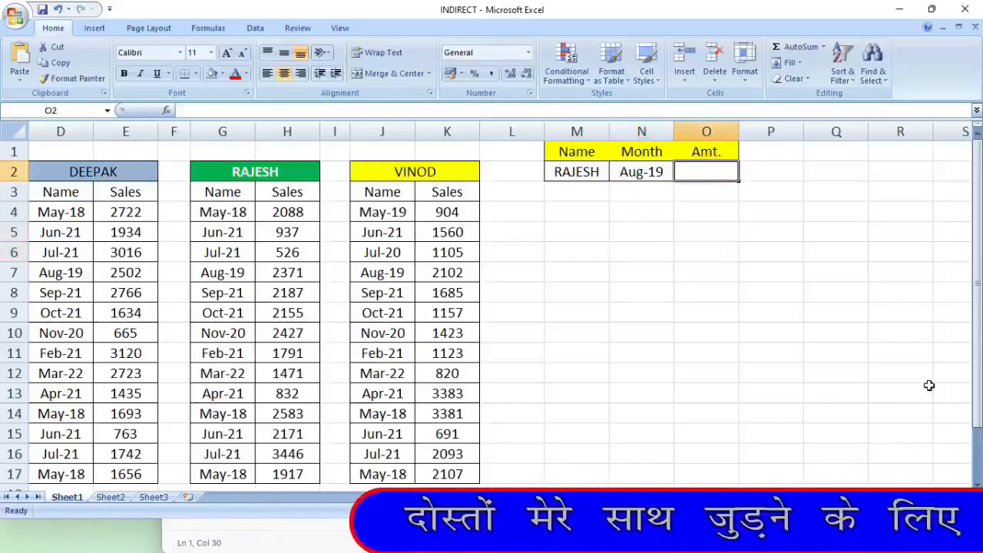
pyautogui.click(702, 174)
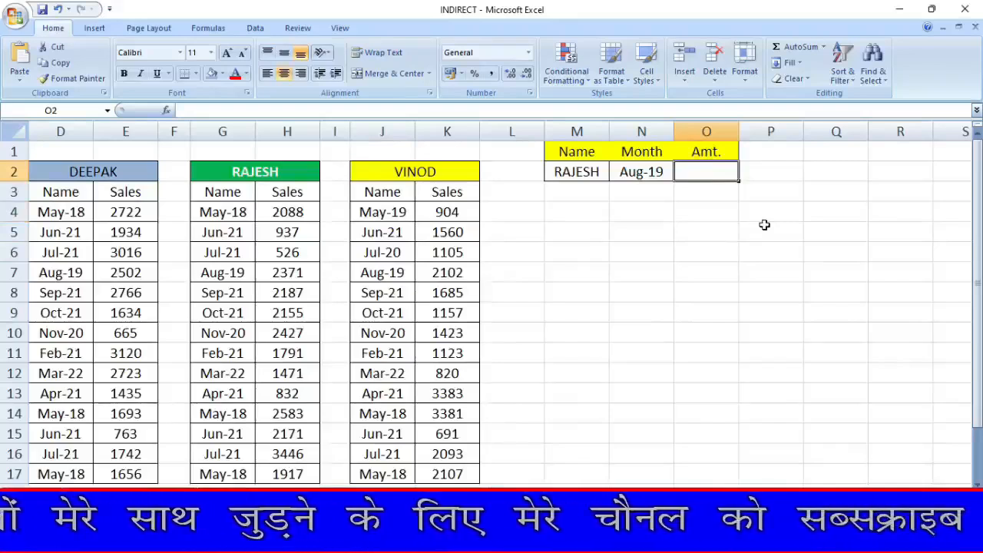
# - Examine the extent of the three salespersons' tables from their row 2 headings through the month and sales rows
pyautogui.moveTo(43, 166); pyautogui.dragTo(86, 466)
pyautogui.moveTo(234, 171); pyautogui.dragTo(292, 365)
pyautogui.moveTo(409, 172); pyautogui.dragTo(450, 372)
pyautogui.click(554, 365)
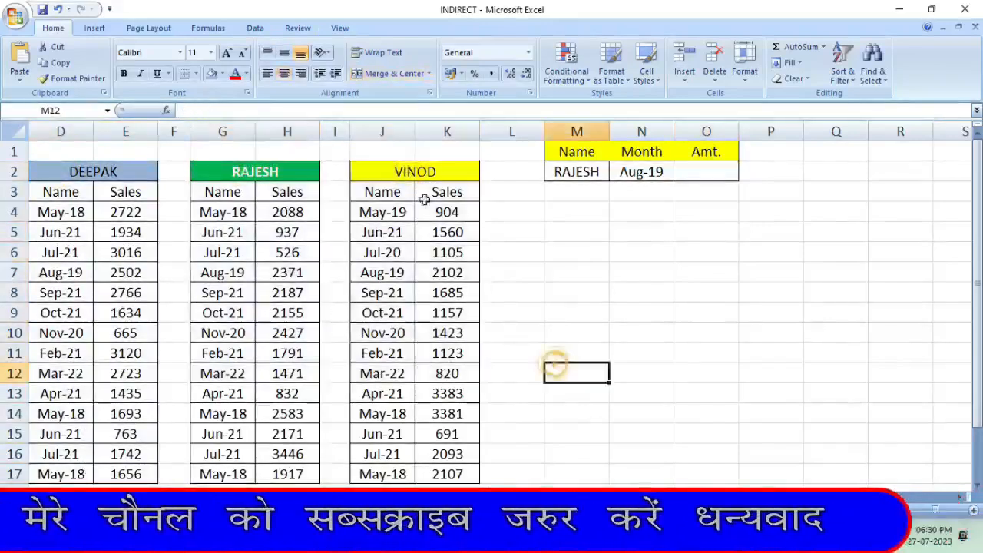
pyautogui.click(417, 213)
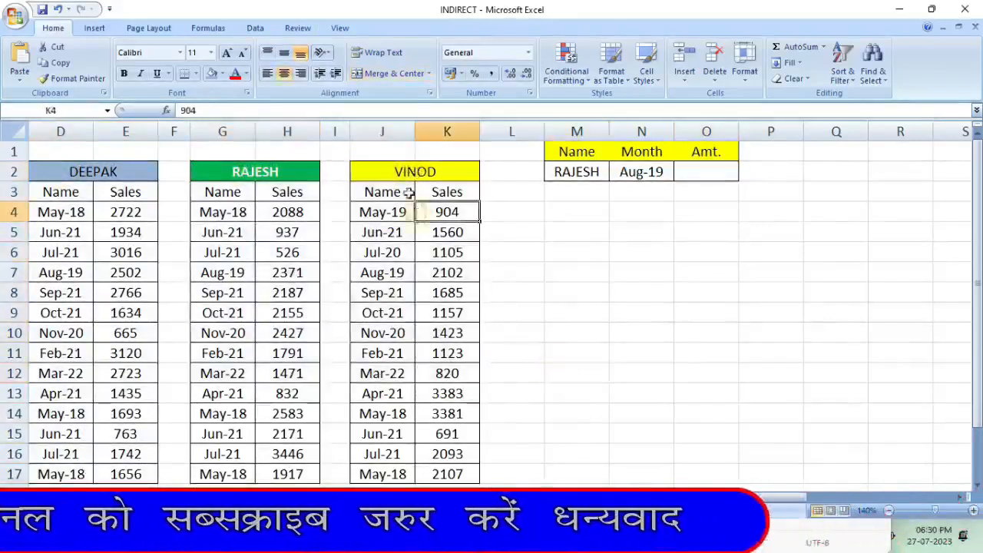
pyautogui.moveTo(390, 169); pyautogui.dragTo(432, 435)
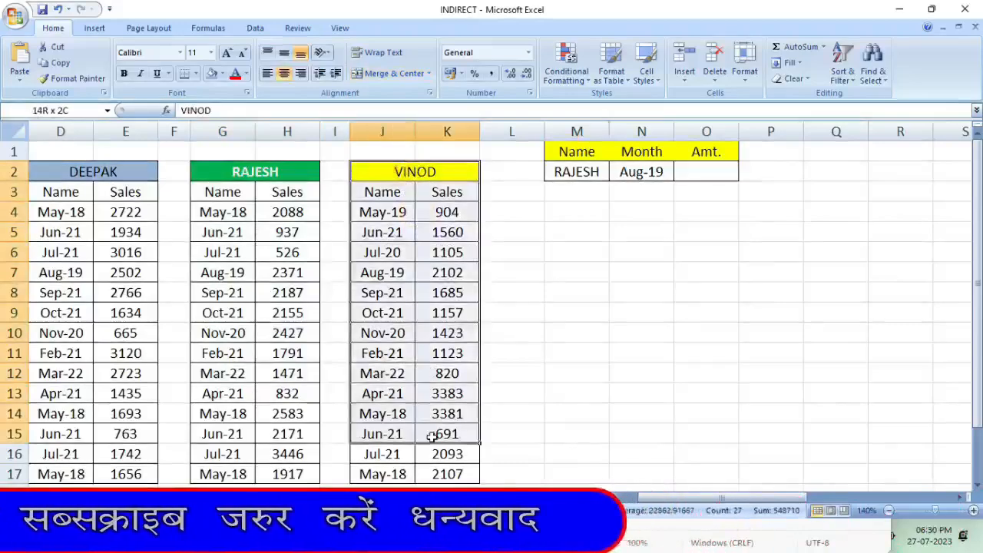
# - Examine the table in columns D:E of Sheet1 and the table in B3:C18 of Sheet2, including its heading, month and sales cells
pyautogui.click(508, 373)
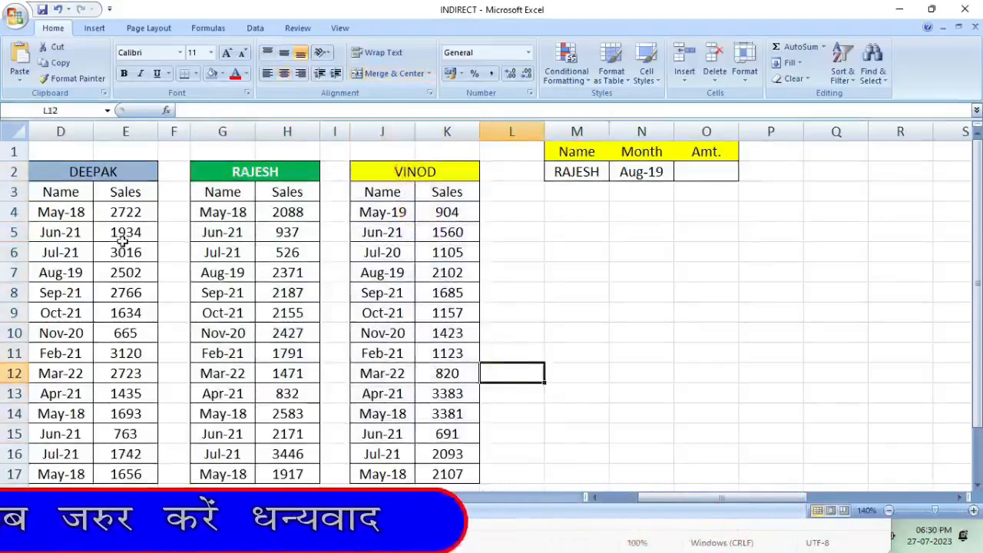
pyautogui.moveTo(84, 171); pyautogui.dragTo(112, 432)
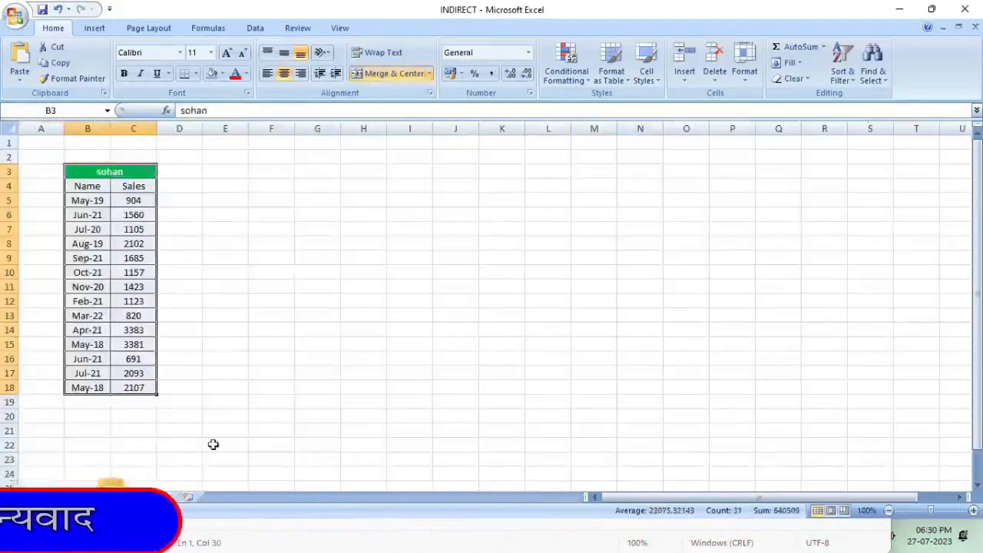
pyautogui.click(285, 329)
pyautogui.moveTo(103, 170); pyautogui.dragTo(100, 416)
pyautogui.click(188, 344)
pyautogui.click(110, 171)
pyautogui.click(225, 258)
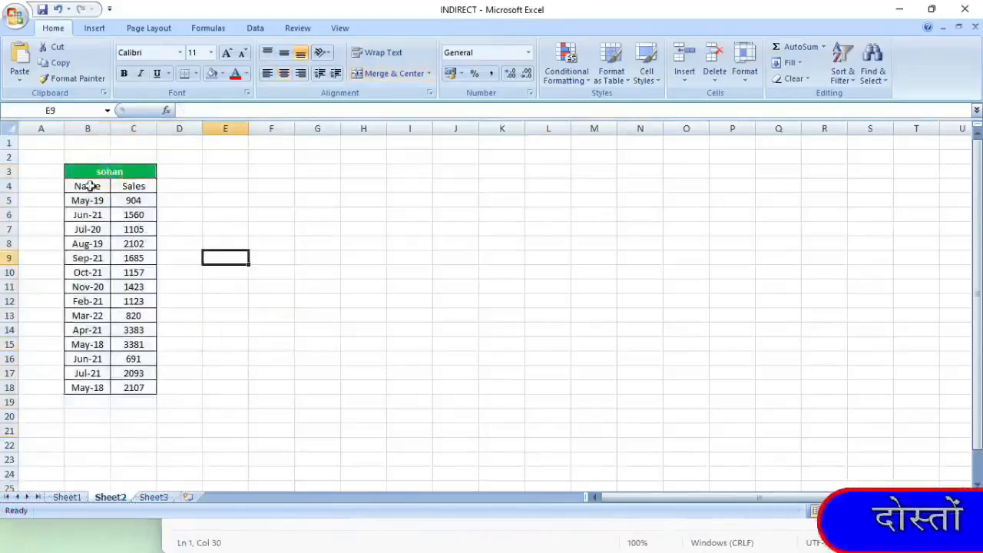
pyautogui.moveTo(131, 187); pyautogui.dragTo(154, 330)
pyautogui.click(224, 313)
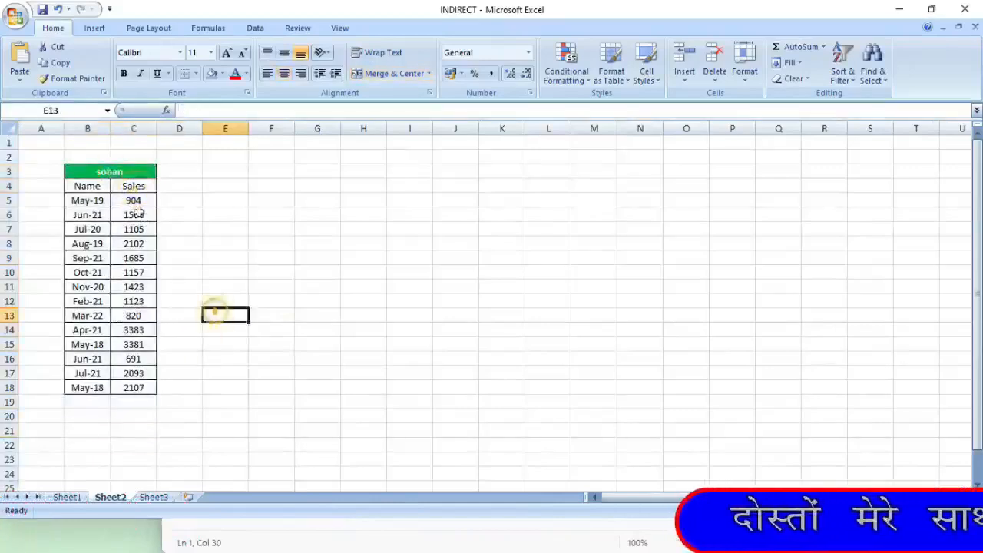
pyautogui.moveTo(133, 199); pyautogui.dragTo(133, 373)
pyautogui.click(113, 325)
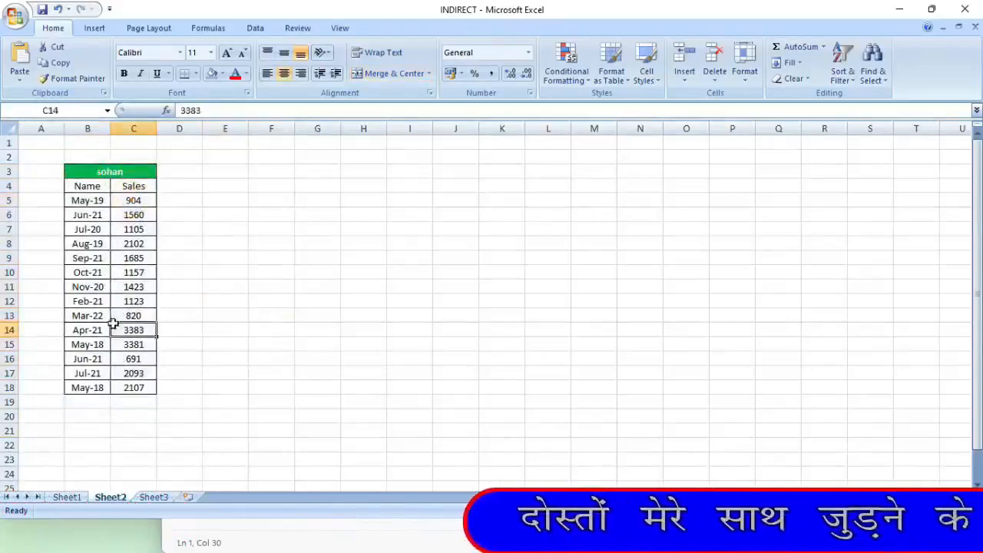
pyautogui.click(186, 253)
# - Name the whole table range B3:C18 on Sheet2 after the salesperson shown in its heading
pyautogui.moveTo(90, 172); pyautogui.dragTo(129, 388)
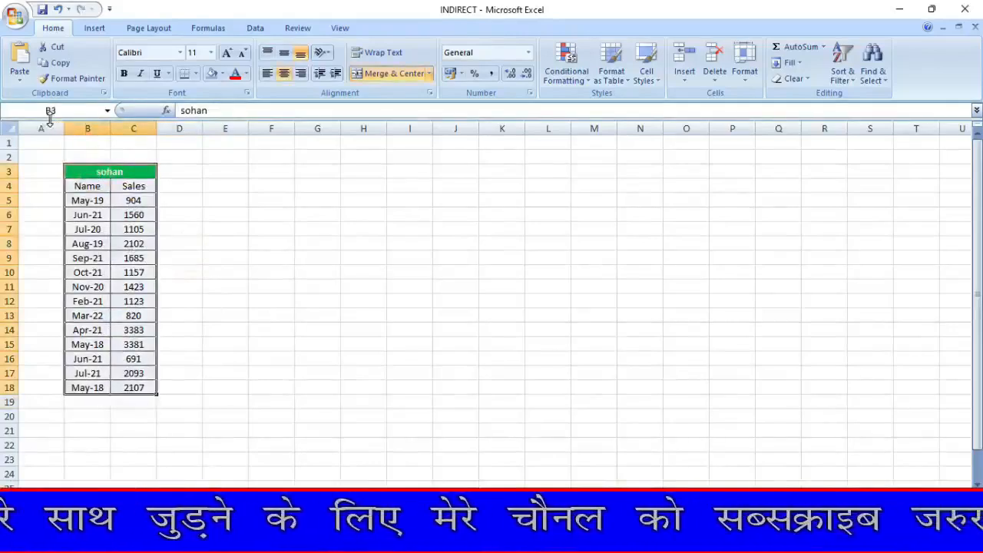
pyautogui.click(85, 111)
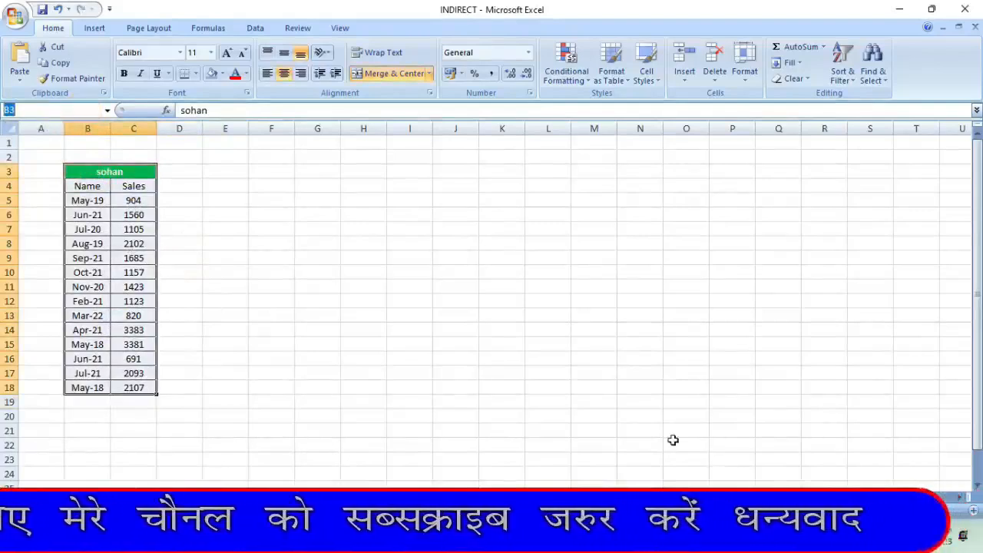
pyautogui.write('s')
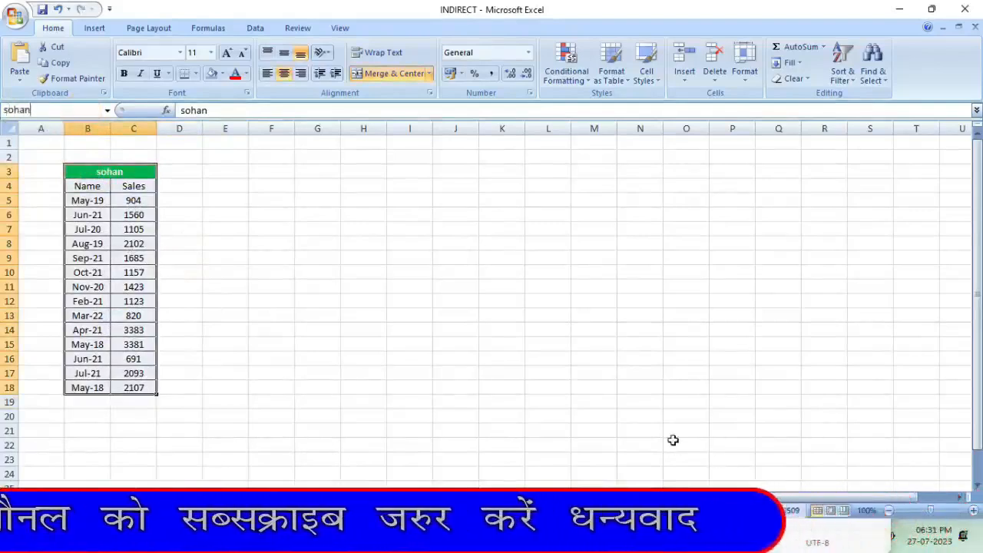
pyautogui.write('ohan')
pyautogui.press('Return')
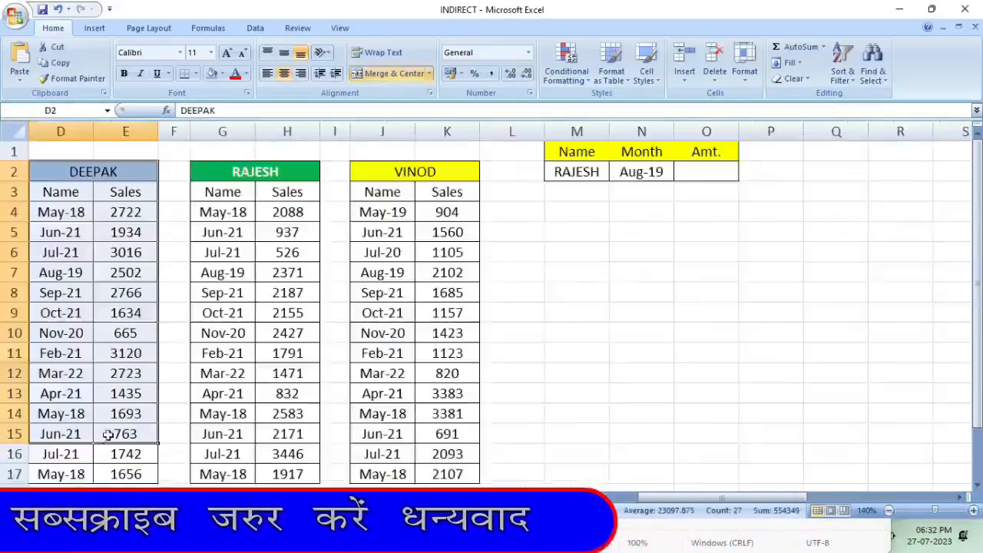
# - On Sheet1, copy the Sales column cells K3:K15 and paste them starting at cell N6
pyautogui.moveTo(453, 192); pyautogui.dragTo(451, 436)
pyautogui.hotkey('ctrl', 'c')
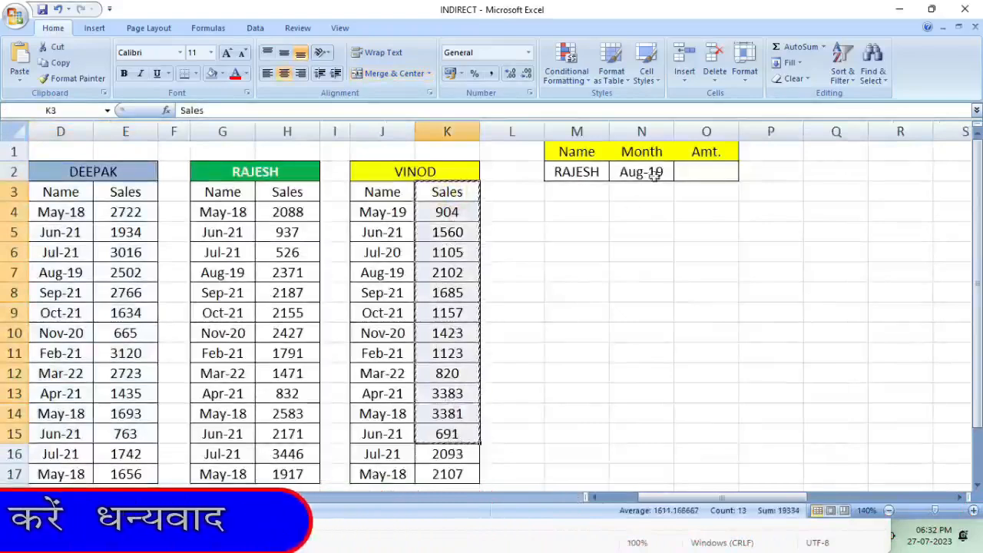
pyautogui.click(631, 254)
pyautogui.hotkey('ctrl', 'v')
pyautogui.scroll(-2, 706, 302)
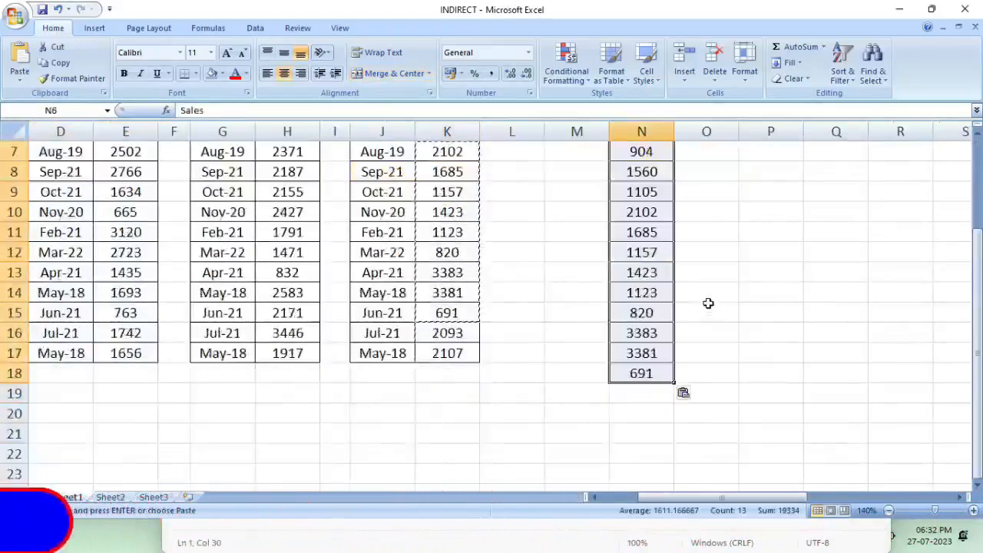
pyautogui.scroll(2, 707, 307)
pyautogui.click(707, 313)
# - Define the name xyz for the copied sales range N6:N18
pyautogui.moveTo(647, 254); pyautogui.dragTo(638, 452)
pyautogui.scroll(1, 641, 394)
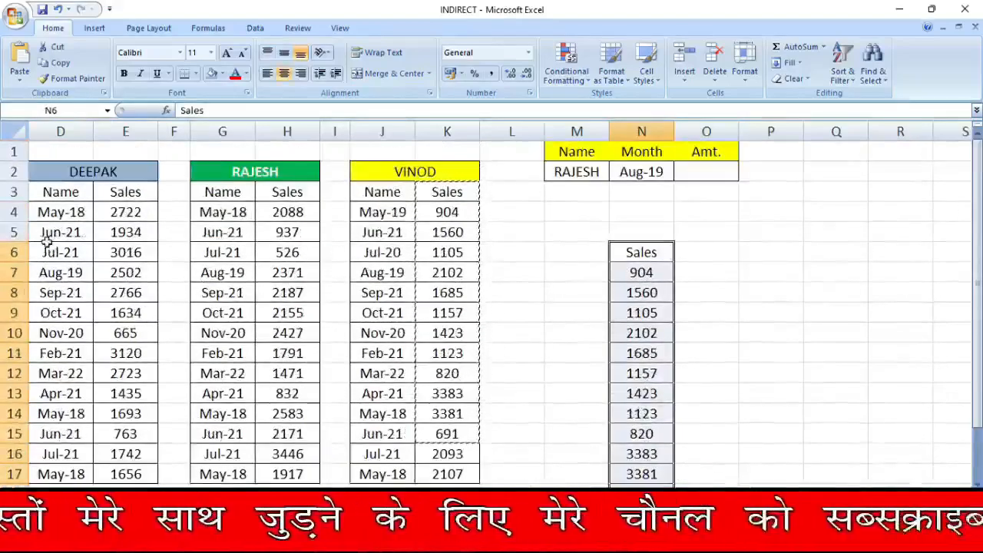
pyautogui.click(23, 111)
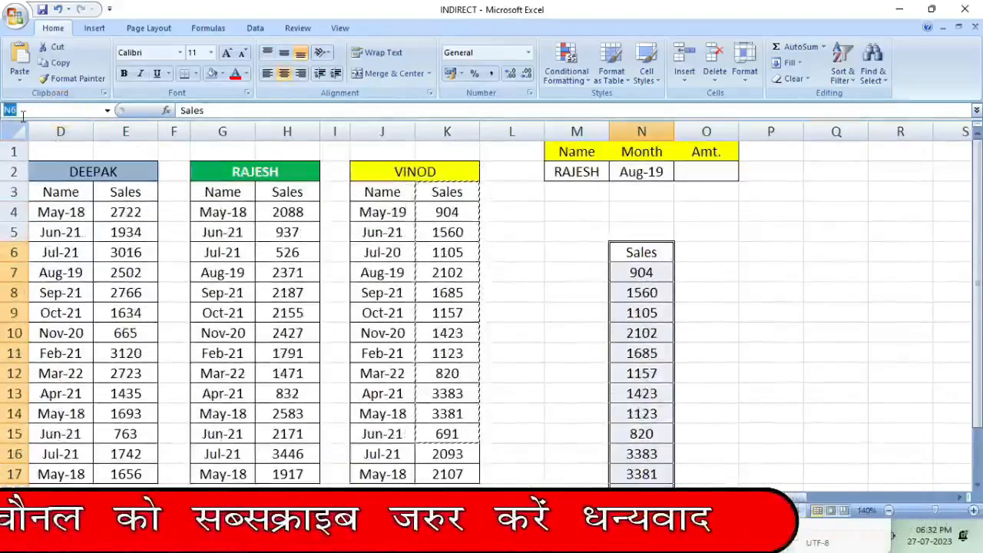
pyautogui.write('xyz')
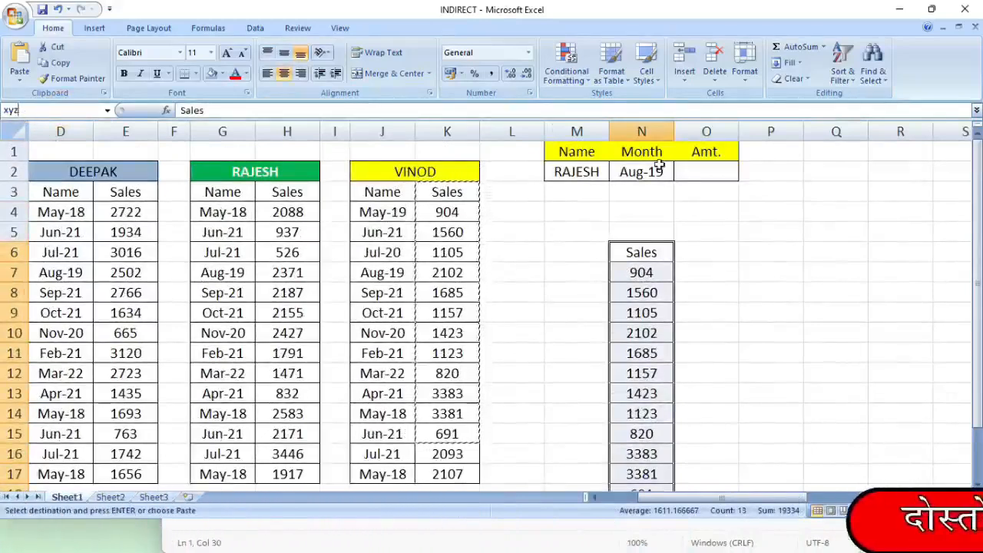
pyautogui.press('Return')
pyautogui.scroll(-2, 639, 301)
pyautogui.scroll(1, 638, 301)
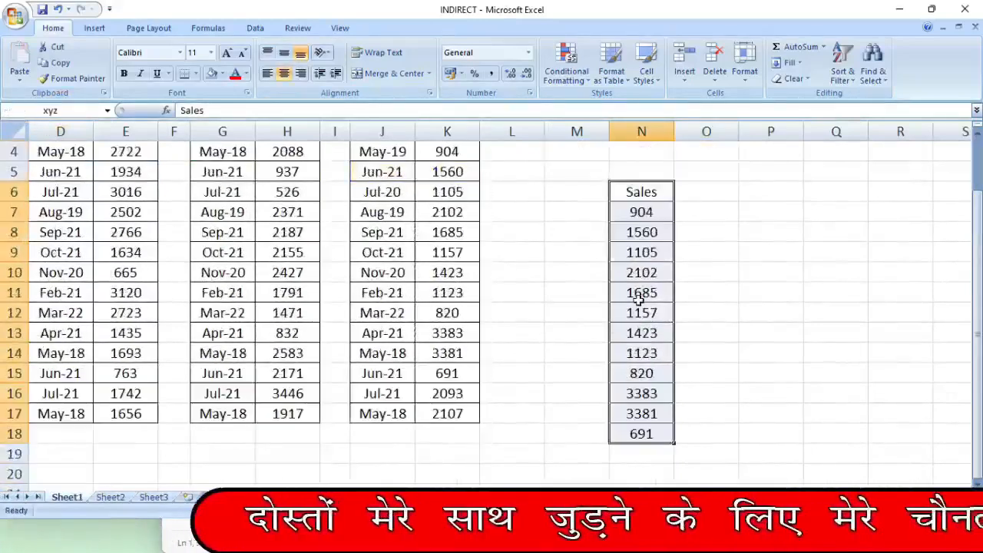
# - Enter the formula =sum(xyz) in cell P9 to total the named range
pyautogui.click(775, 244)
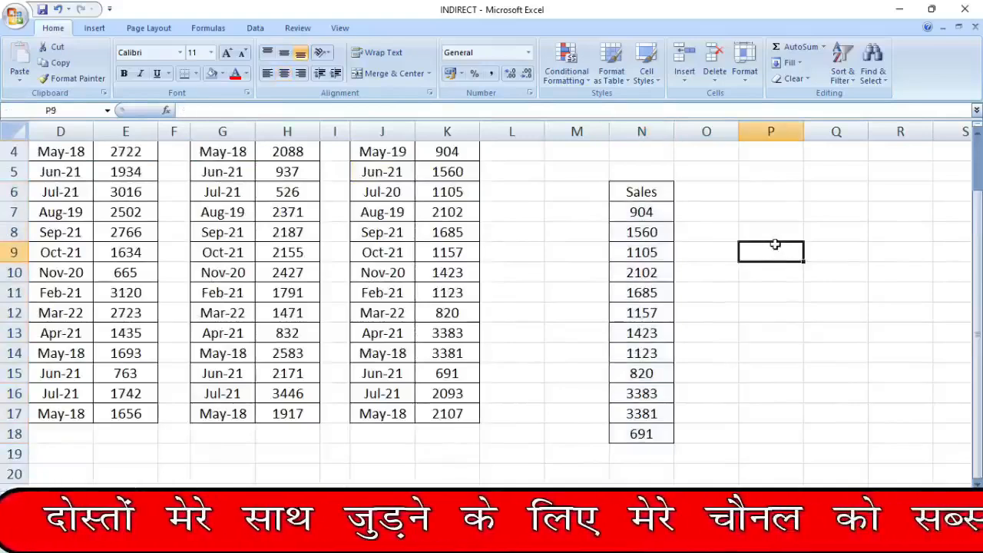
pyautogui.write('=')
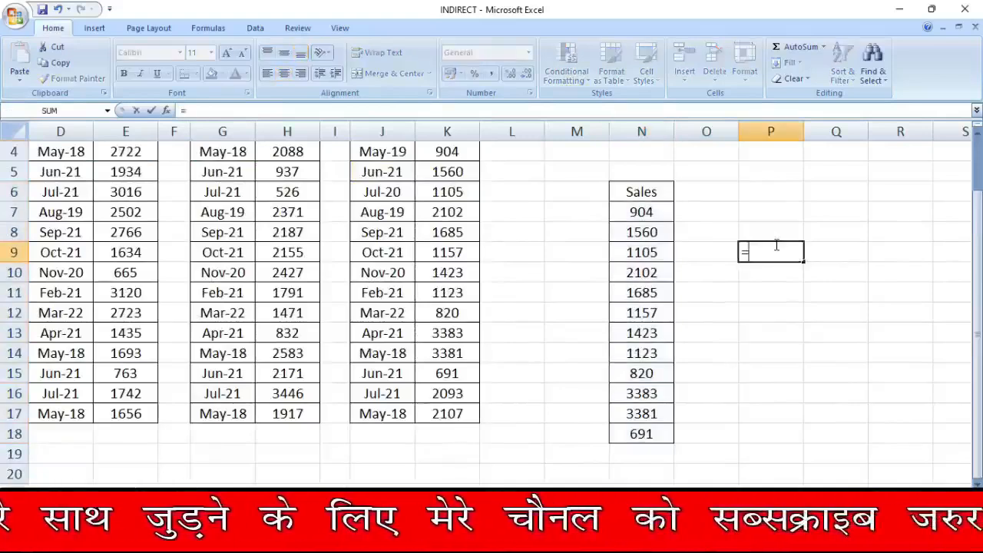
pyautogui.write('s')
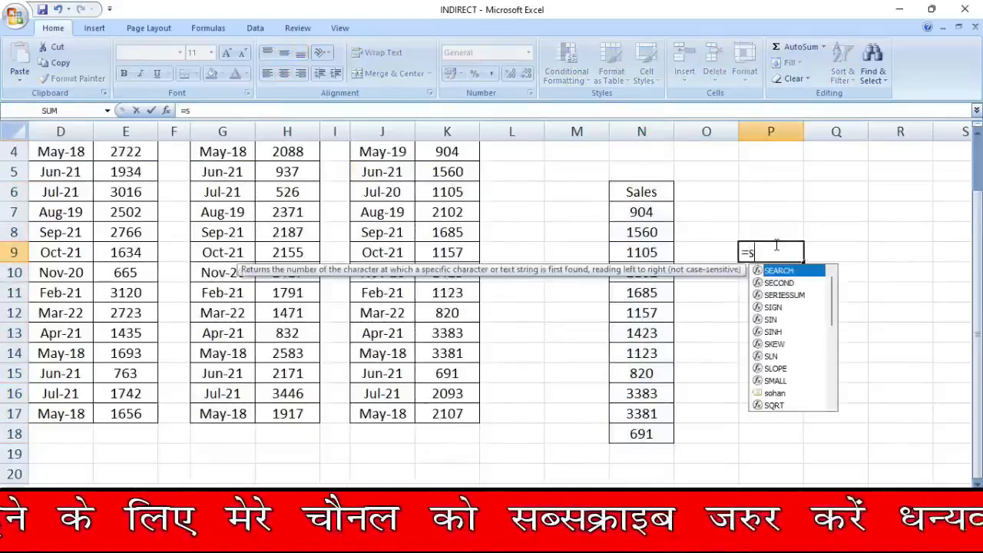
pyautogui.write('u')
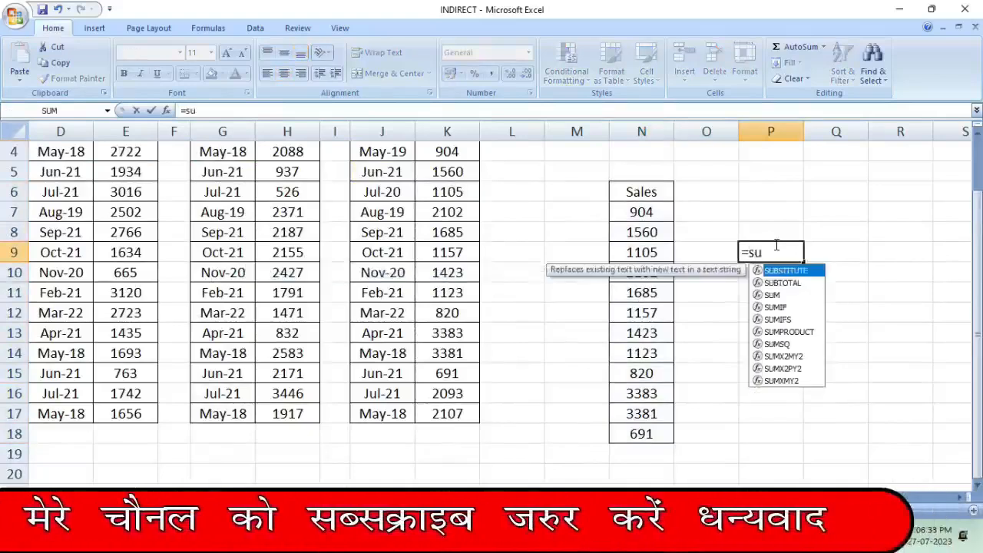
pyautogui.write('m(')
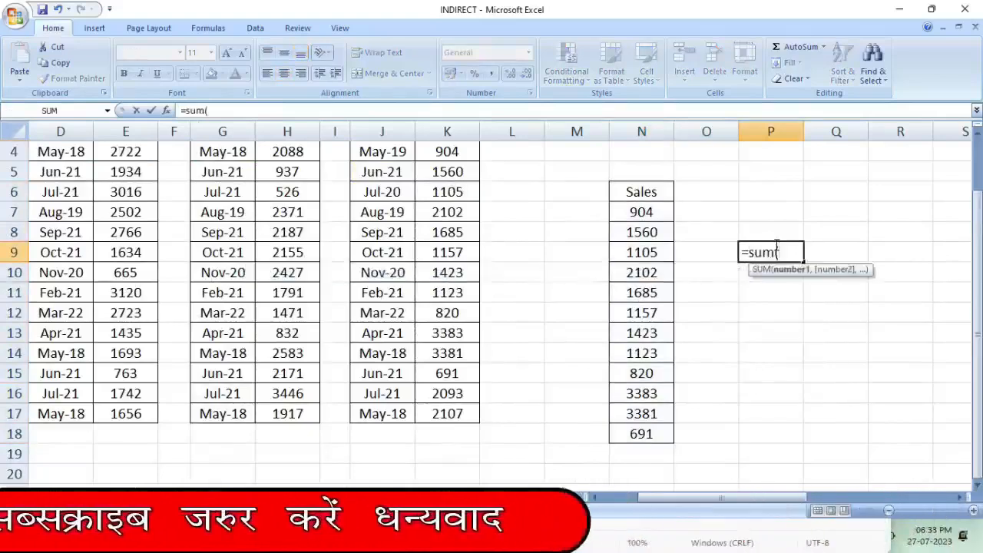
pyautogui.write('x')
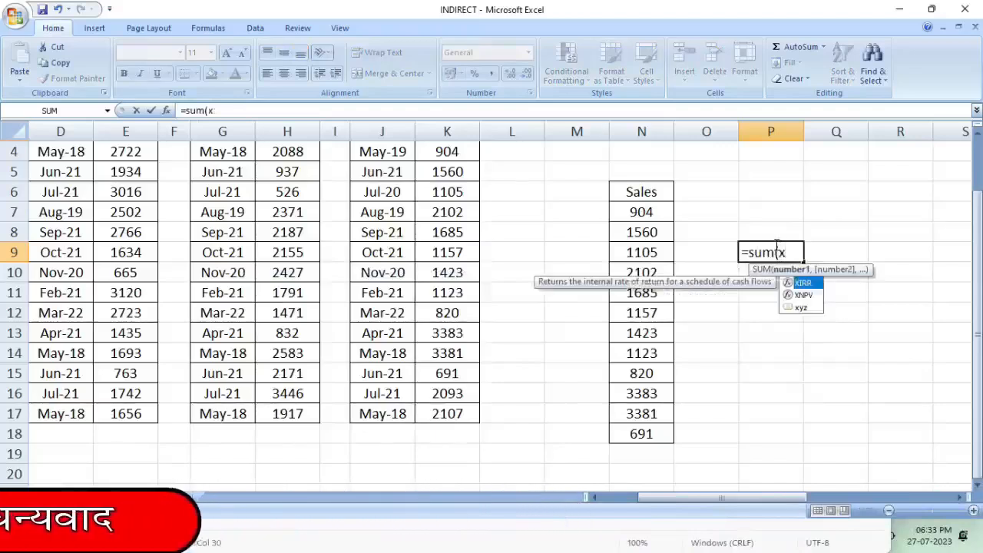
pyautogui.doubleClick(804, 308)
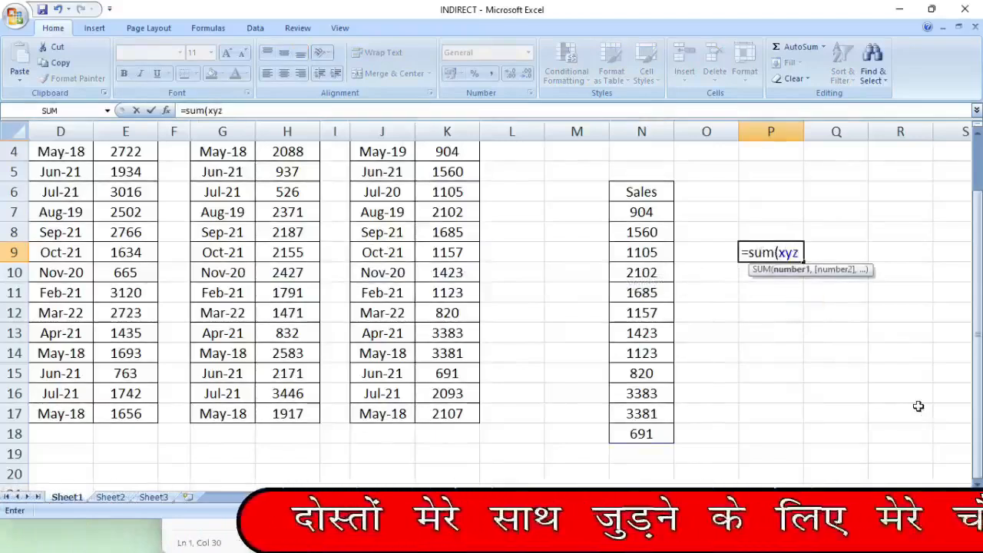
pyautogui.write(')')
pyautogui.press('Return')
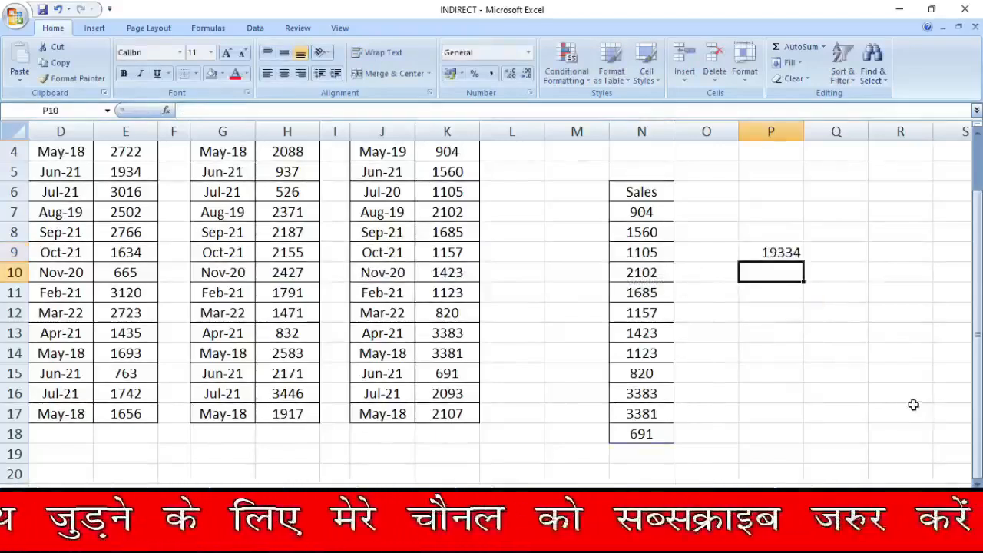
# - Check the P9 total against the sum of N7:N18 and clear the copied sales column together with the total
pyautogui.click(756, 252)
pyautogui.moveTo(653, 206); pyautogui.dragTo(643, 433)
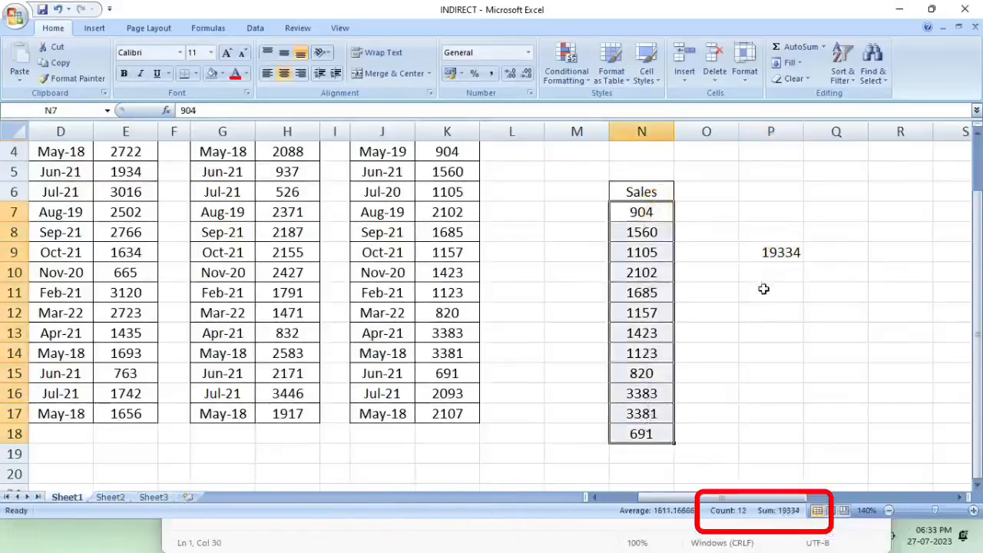
pyautogui.click(770, 253)
pyautogui.moveTo(641, 192); pyautogui.dragTo(789, 448)
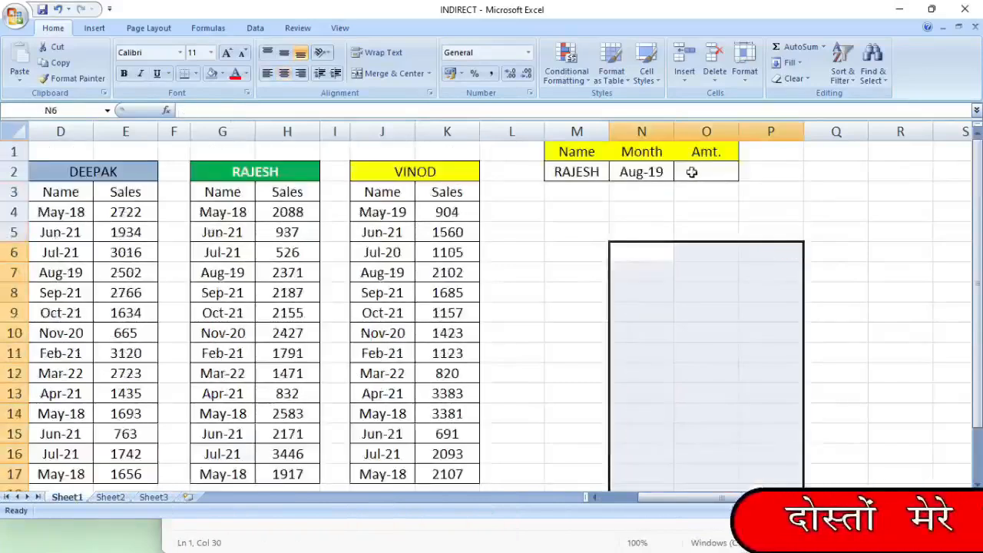
# - Start a VLOOKUP formula in the Amt. cell O2 with the month cell N2 as the lookup value
pyautogui.click(691, 172)
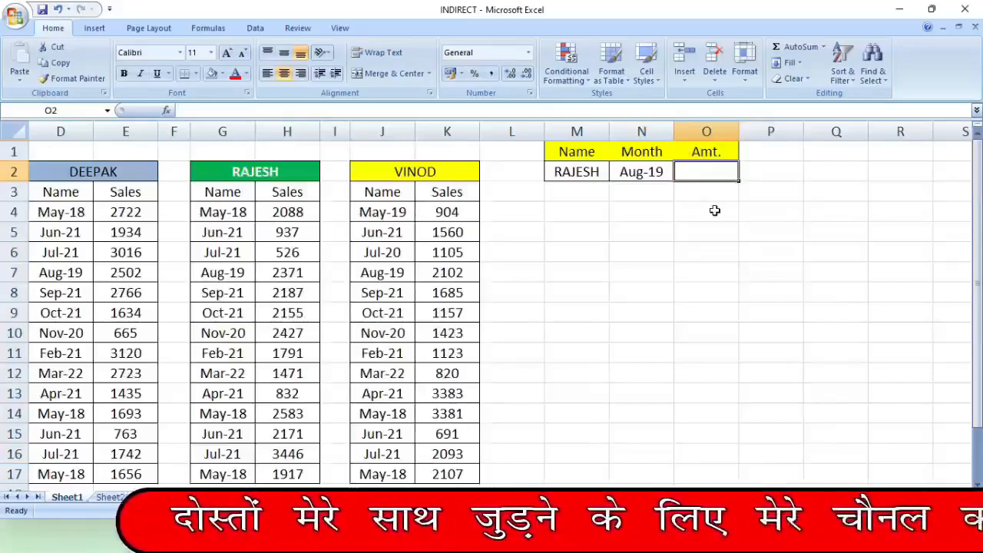
pyautogui.write('=')
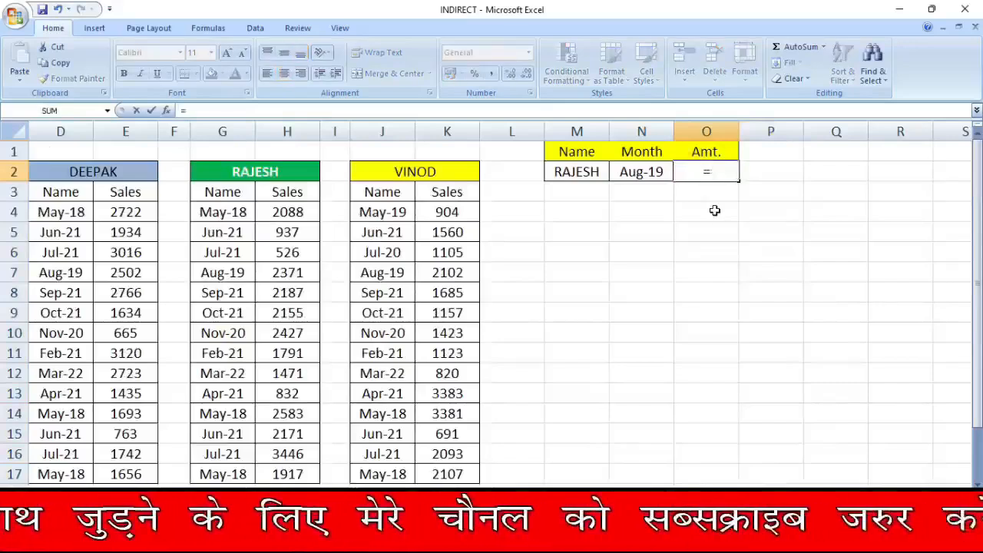
pyautogui.write('VLOOKUP(')
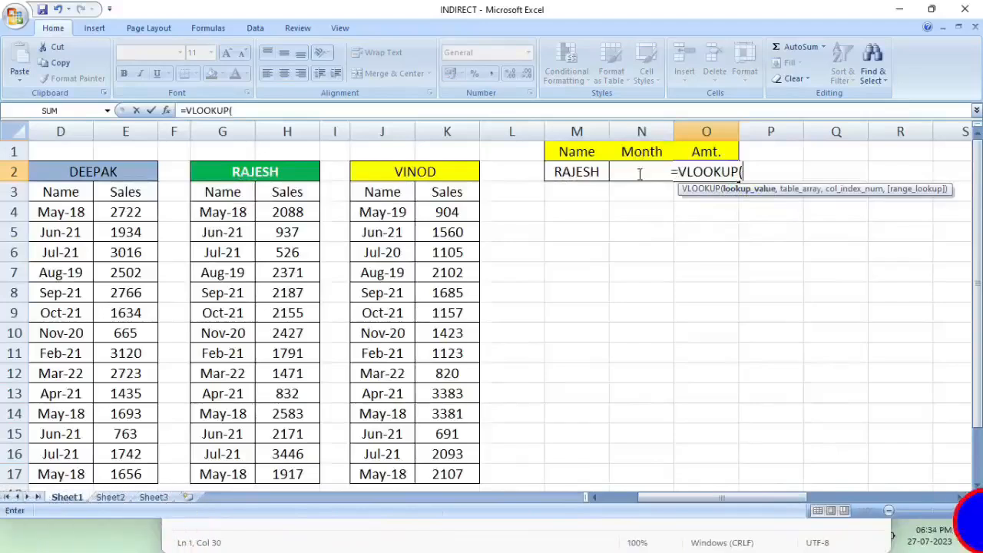
pyautogui.write('n2')
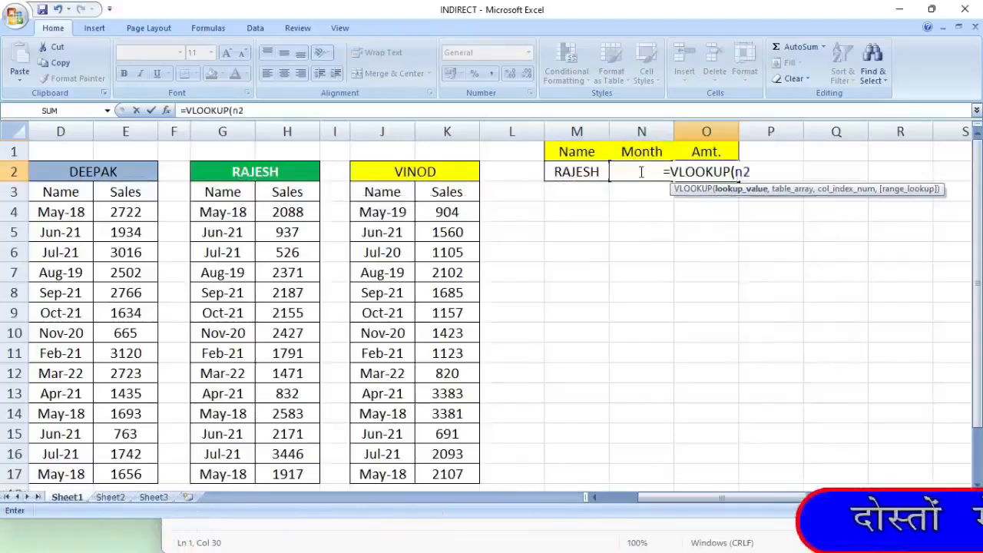
pyautogui.write(',')
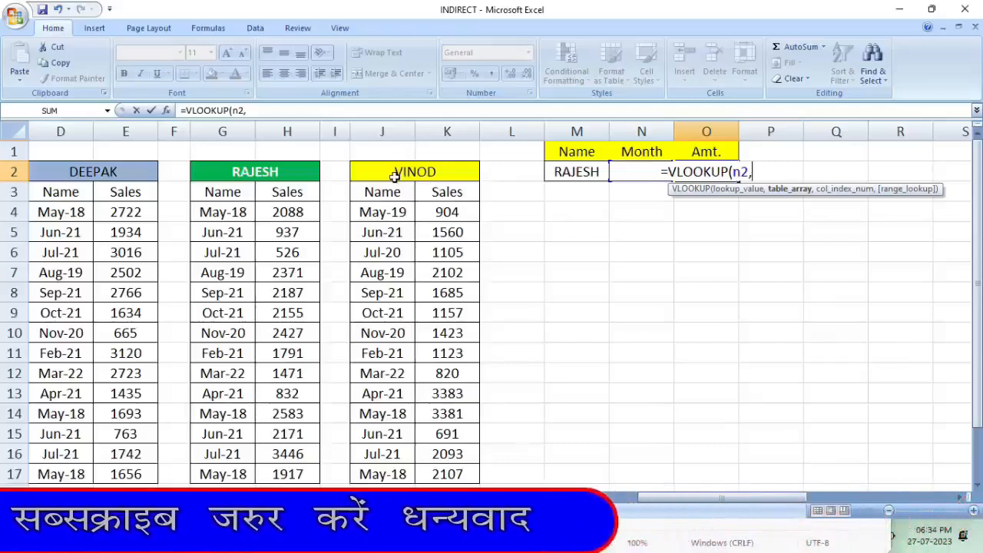
# - Complete the O2 formula with INDIRECT(m2) as the table array, column index 2 and 0 for an exact match
pyautogui.write('in')
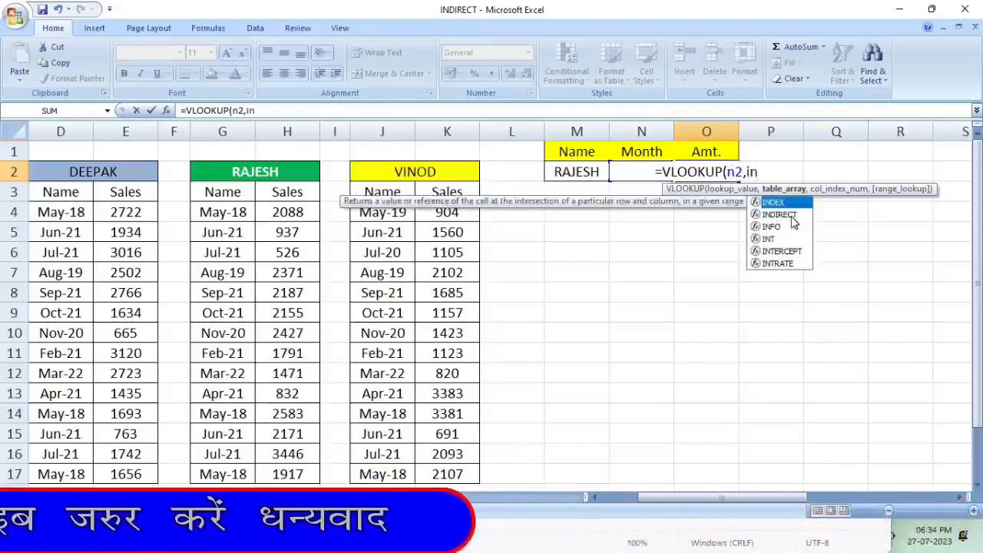
pyautogui.doubleClick(781, 215)
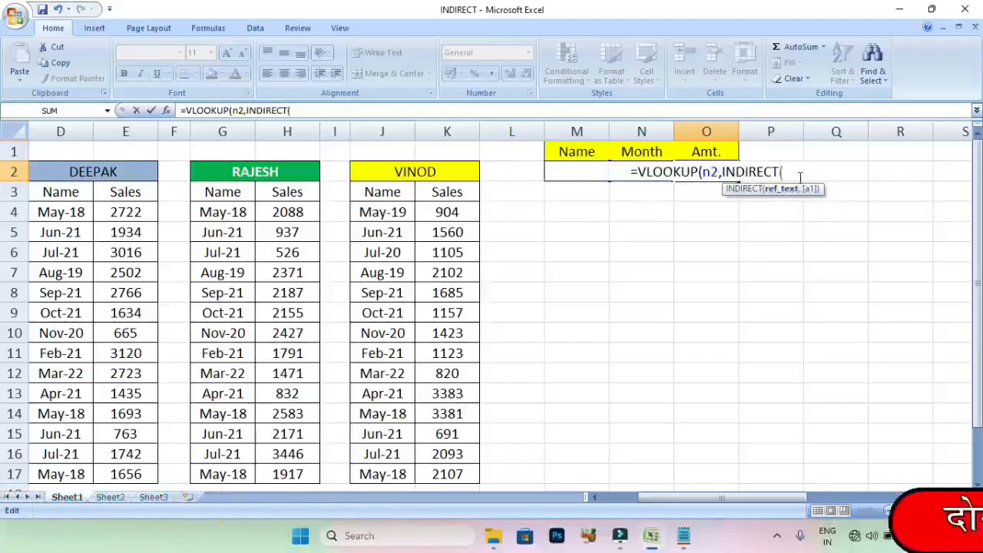
pyautogui.click(574, 169)
pyautogui.click(791, 172)
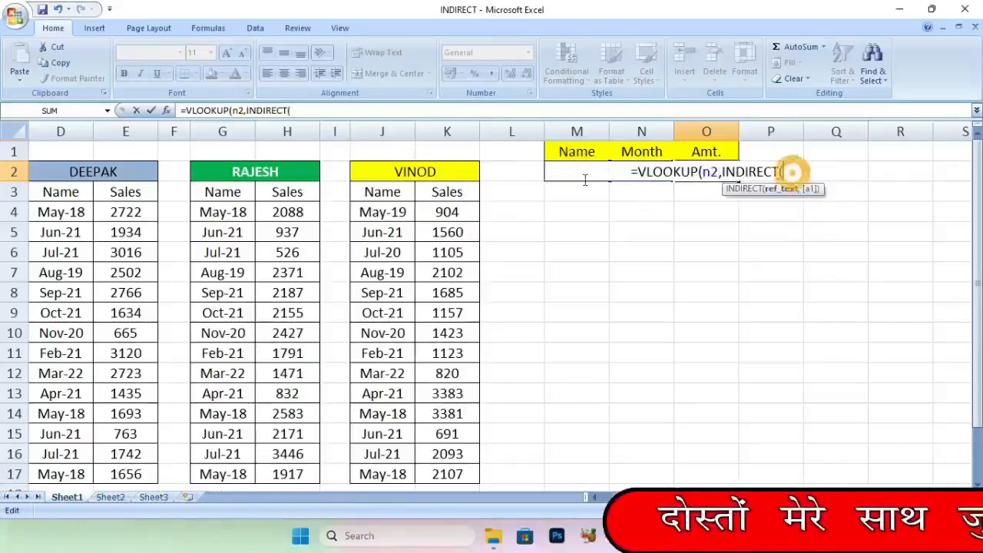
pyautogui.write('m2)')
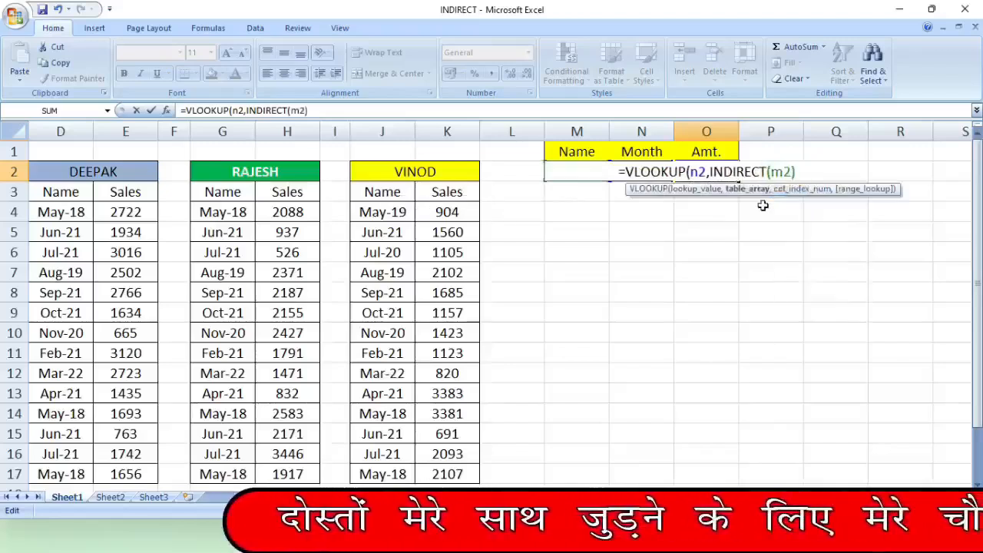
pyautogui.write(',')
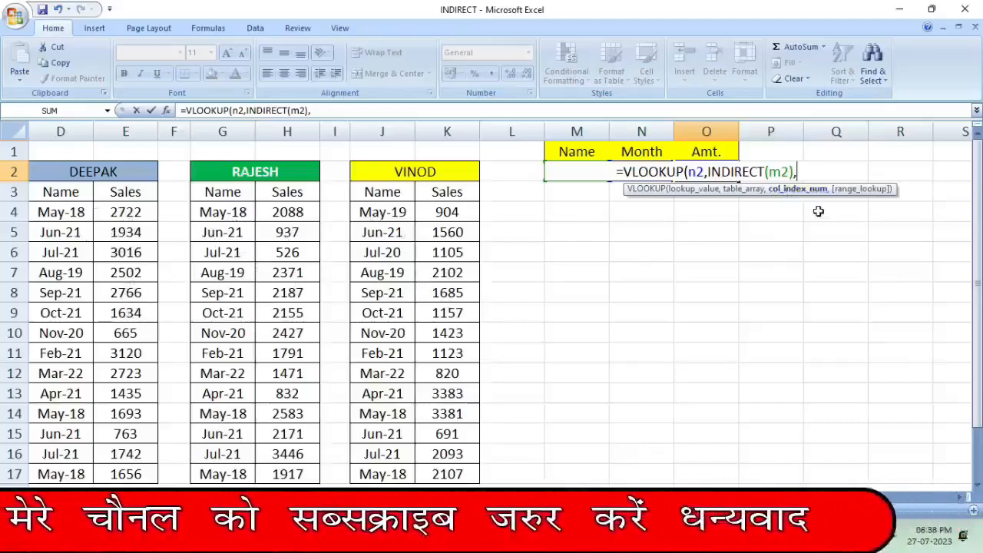
pyautogui.write('2,')
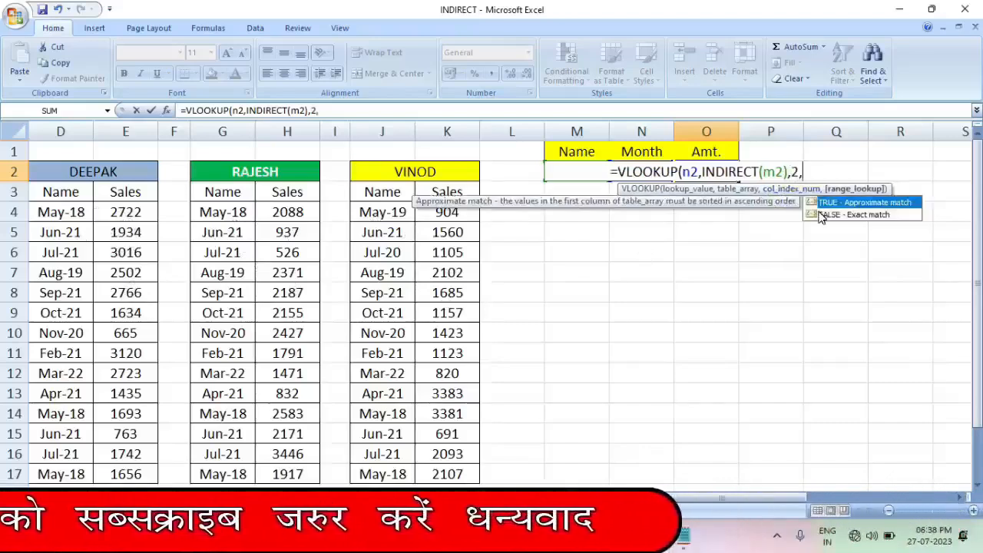
pyautogui.write('0')
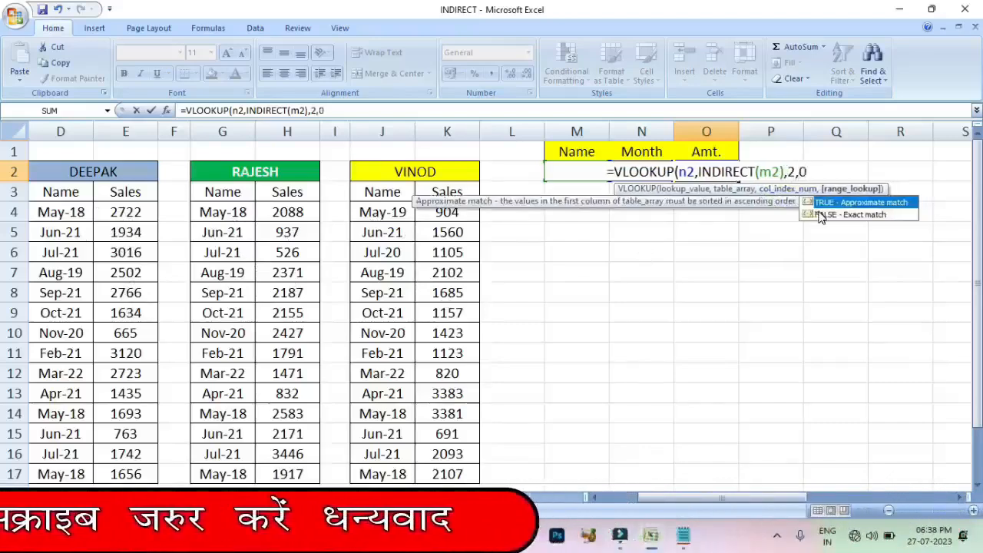
pyautogui.write(')')
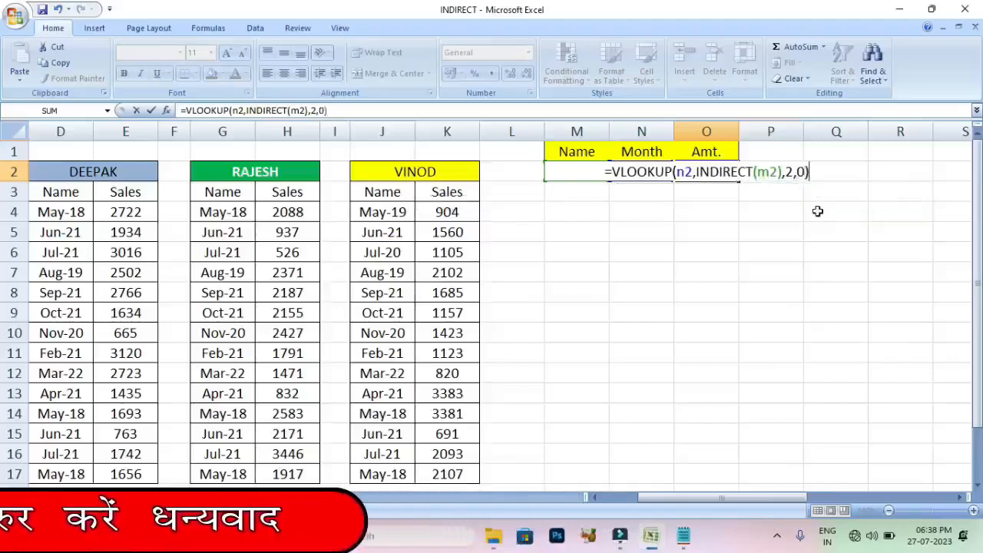
pyautogui.press('Return')
pyautogui.click(706, 172)
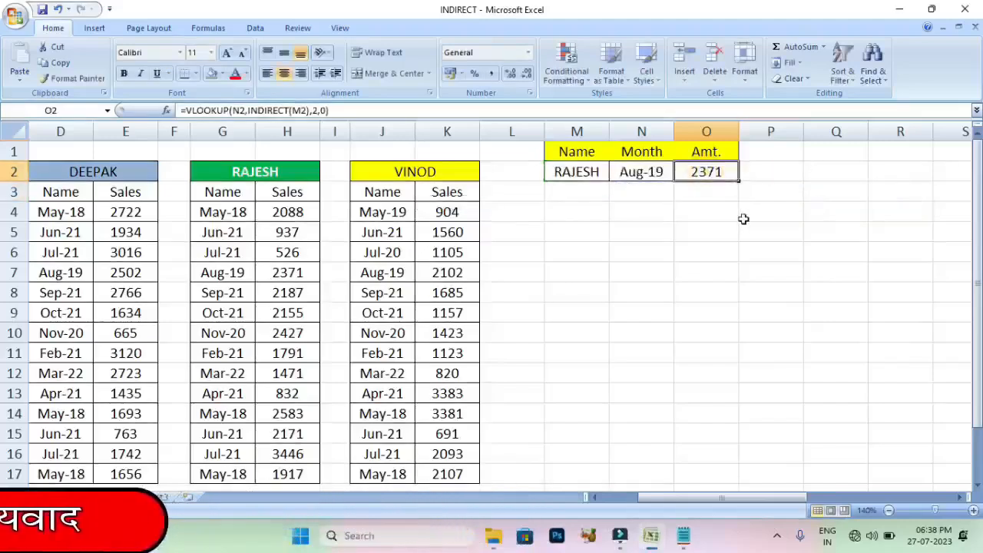
# - Compare the O2 formula and its result with the chosen name, the month and the sales tables in columns D:E and G:H
pyautogui.click(585, 170)
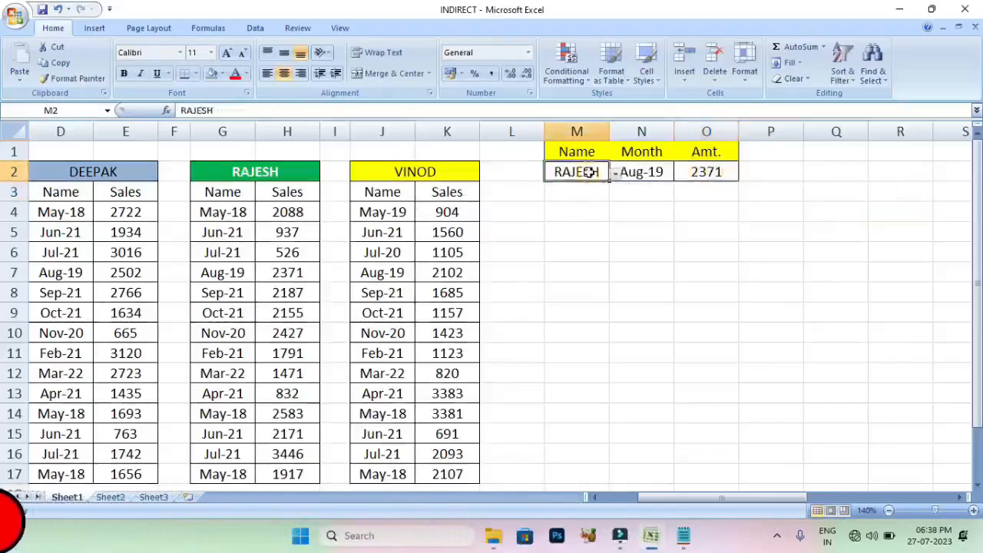
pyautogui.click(716, 210)
pyautogui.click(700, 172)
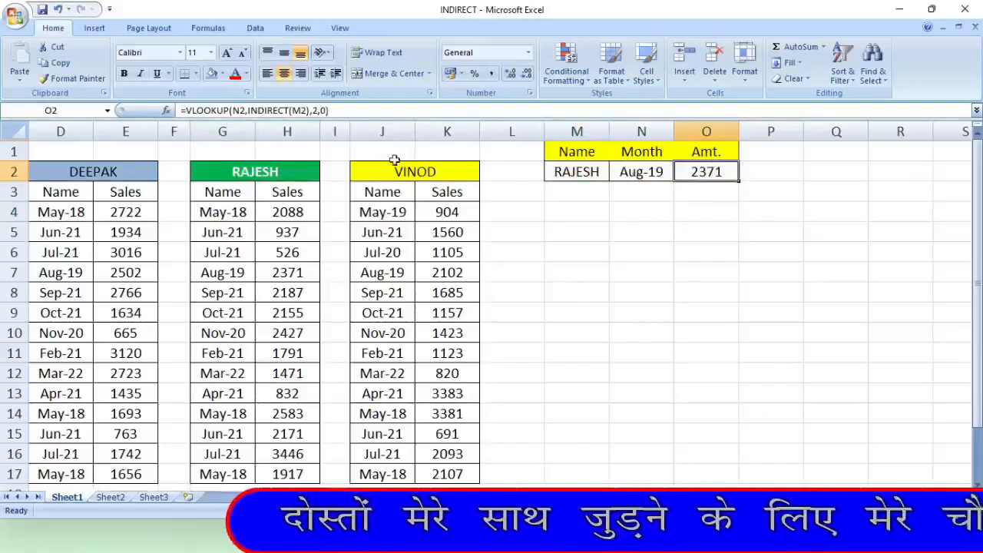
pyautogui.click(578, 173)
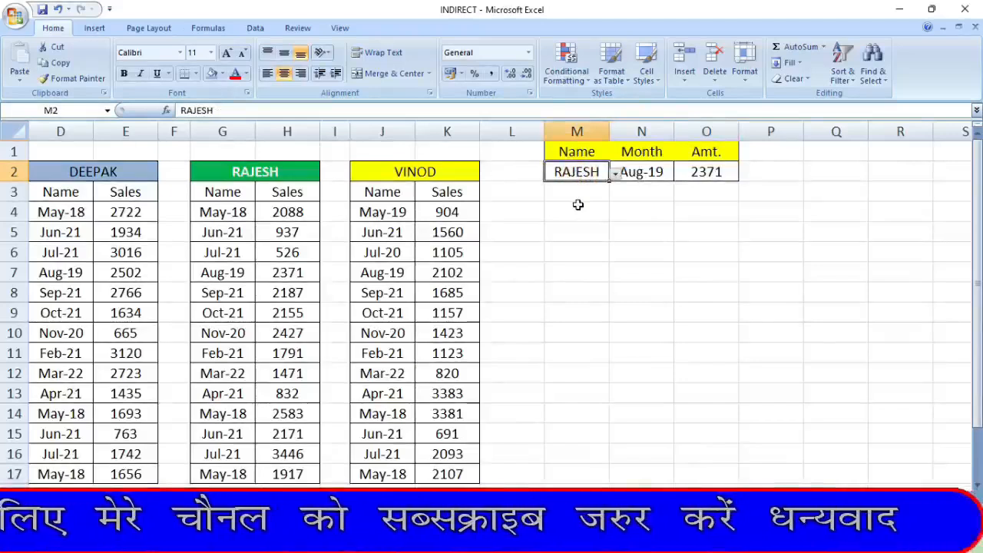
pyautogui.press('Right')
pyautogui.press('Right')
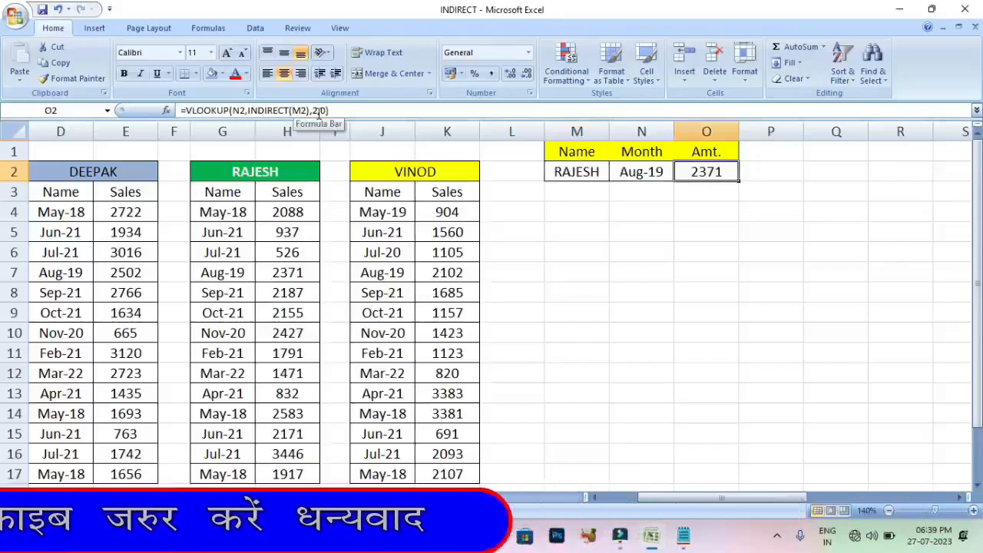
pyautogui.click(576, 273)
pyautogui.moveTo(99, 175); pyautogui.dragTo(141, 332)
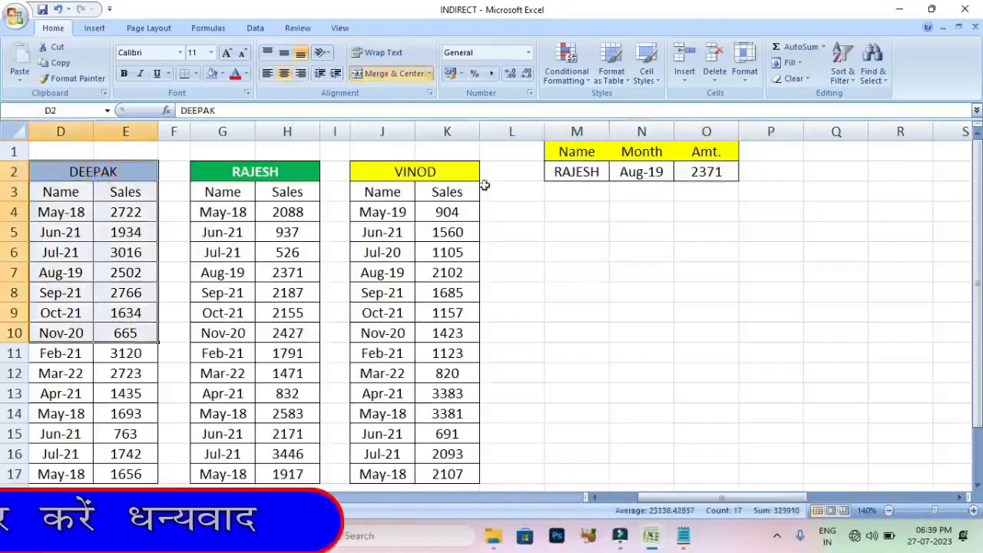
pyautogui.moveTo(208, 170); pyautogui.dragTo(287, 333)
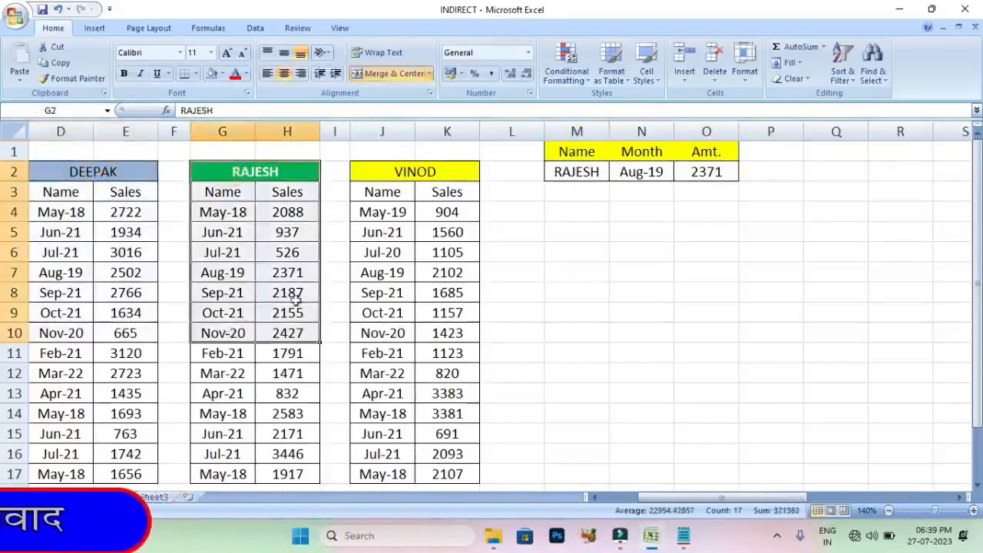
# - Choose the name heading the D:E table in Name cell M2 and check the Amt. result in O2
pyautogui.click(564, 172)
pyautogui.click(615, 173)
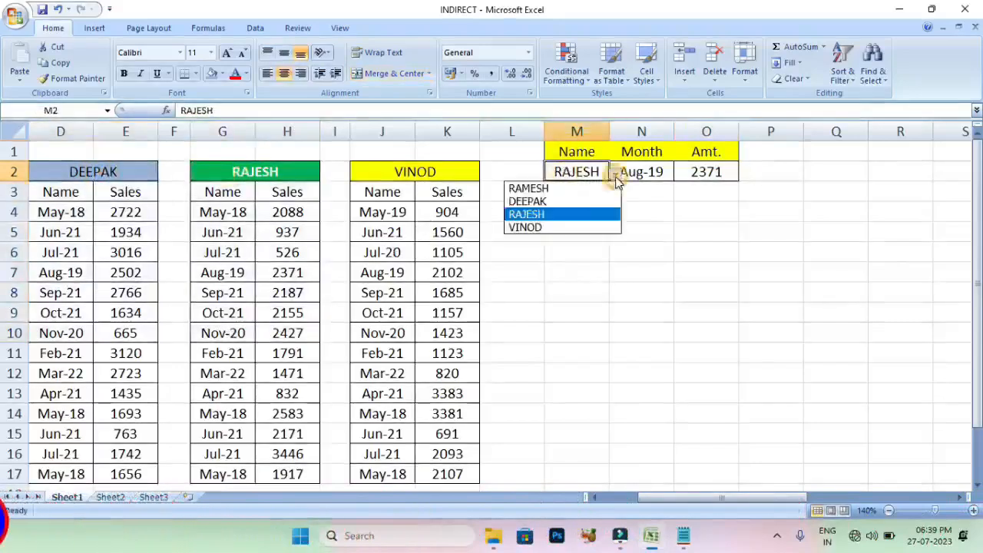
pyautogui.click(566, 201)
pyautogui.click(697, 248)
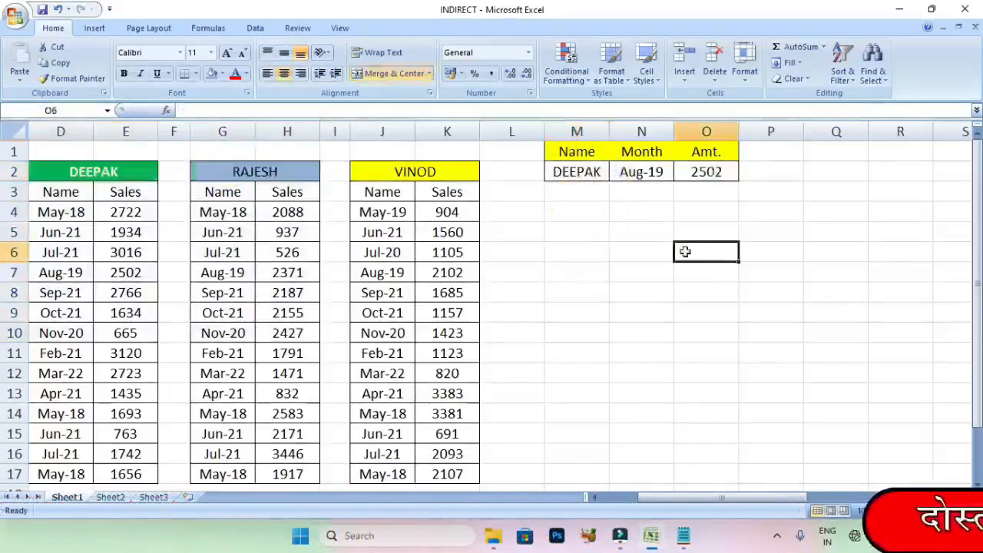
pyautogui.click(693, 171)
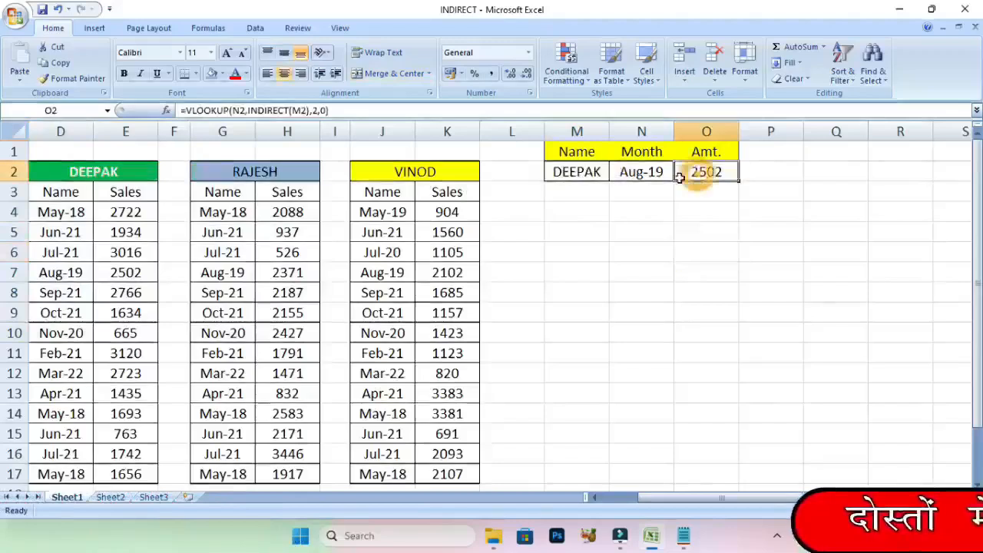
# - Check the range names assigned to the sales tables G2:H17 and J2:K17 against the selected name in M2
pyautogui.click(264, 169)
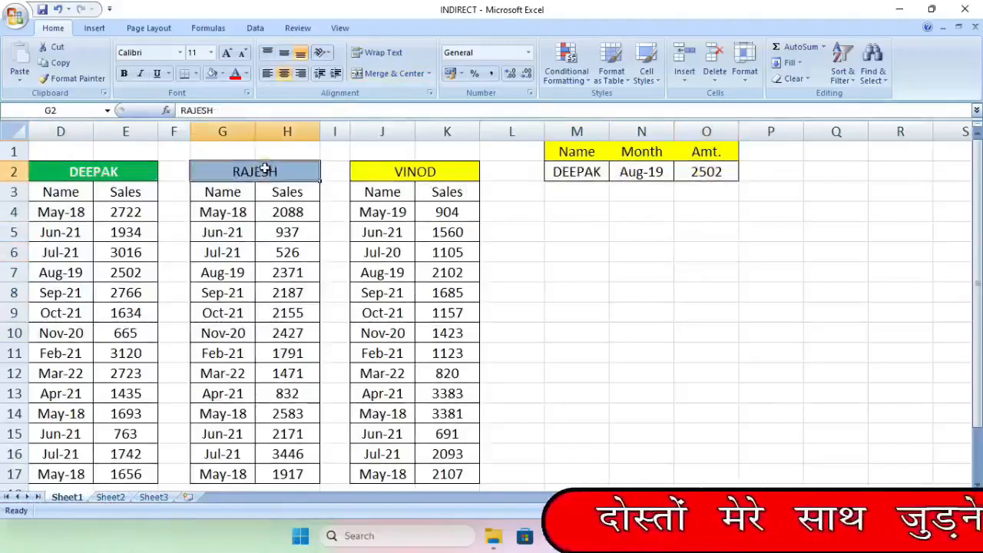
pyautogui.click(261, 215)
pyautogui.moveTo(235, 169); pyautogui.dragTo(285, 474)
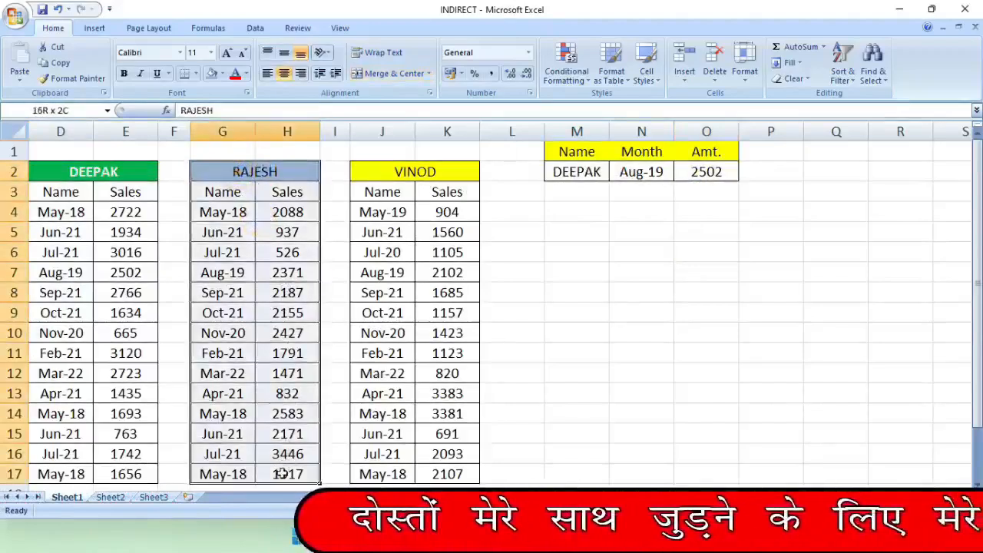
pyautogui.click(70, 111)
pyautogui.press('Return')
pyautogui.moveTo(401, 169); pyautogui.dragTo(409, 478)
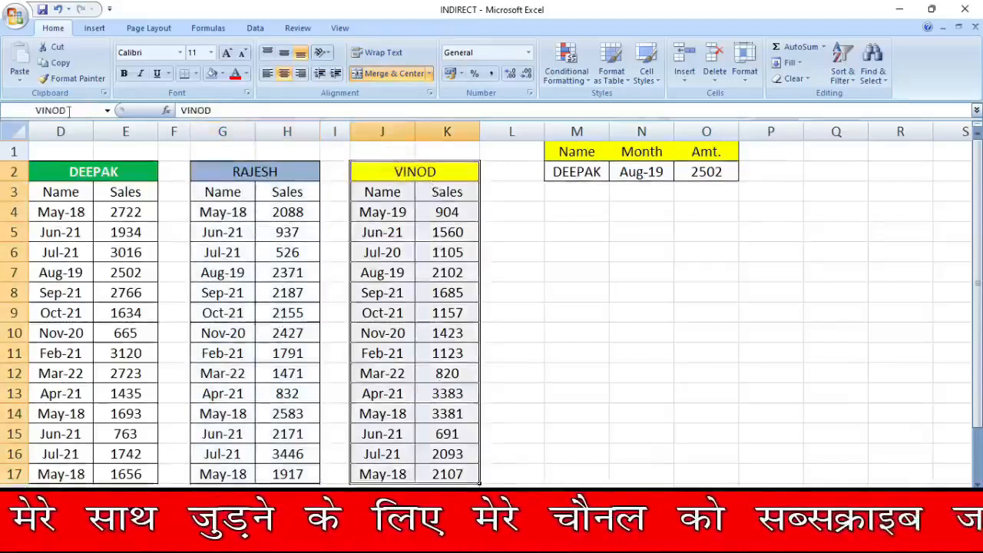
pyautogui.click(582, 170)
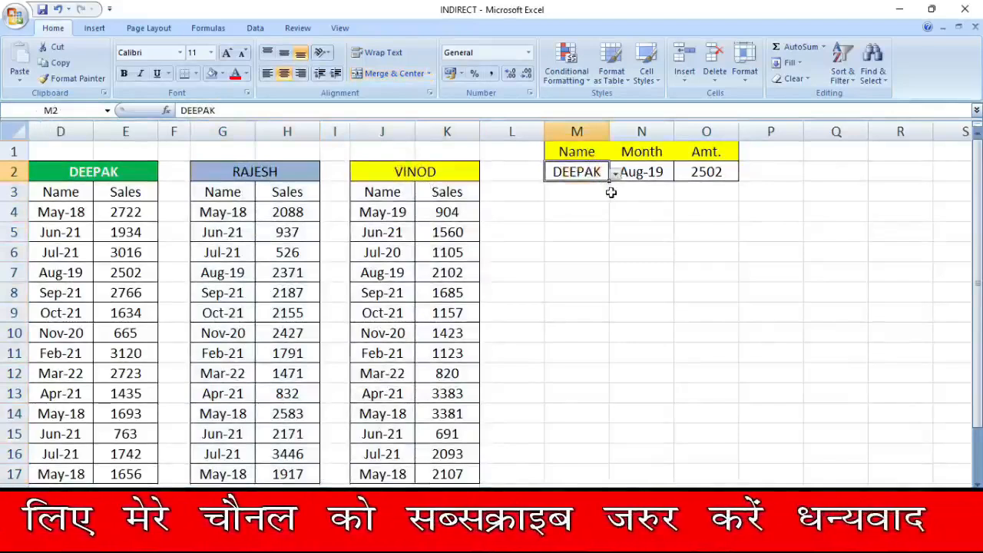
pyautogui.click(661, 210)
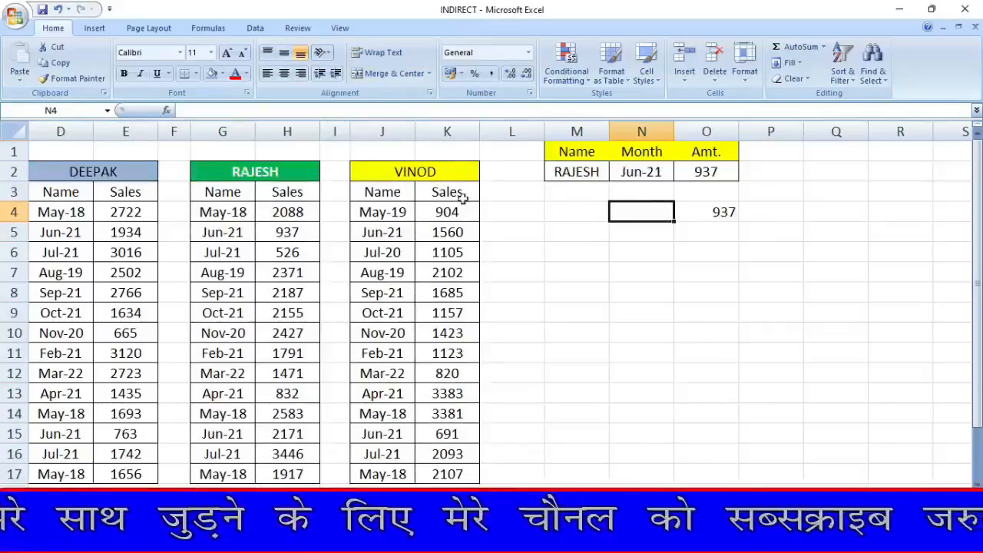
# - Choose the name heading the J:K table in Name cell M2 and inspect the highlighting across the table headings D2:K2
pyautogui.click(575, 172)
pyautogui.click(615, 175)
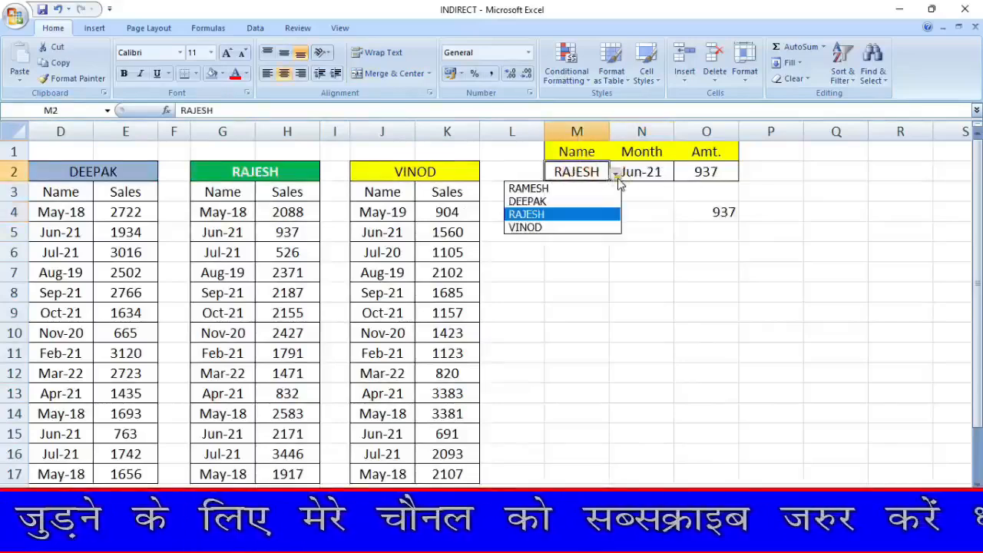
pyautogui.press('Escape')
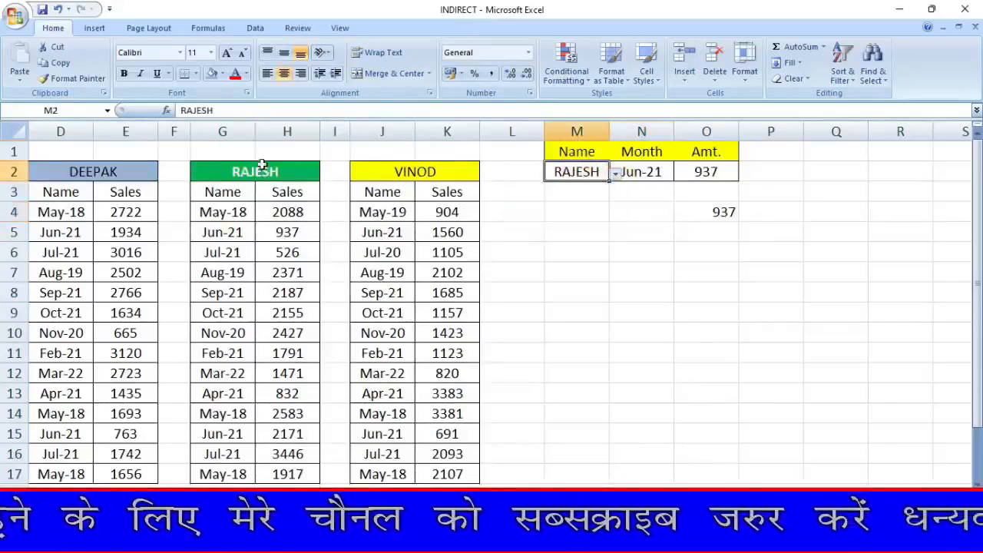
pyautogui.click(615, 174)
pyautogui.click(568, 229)
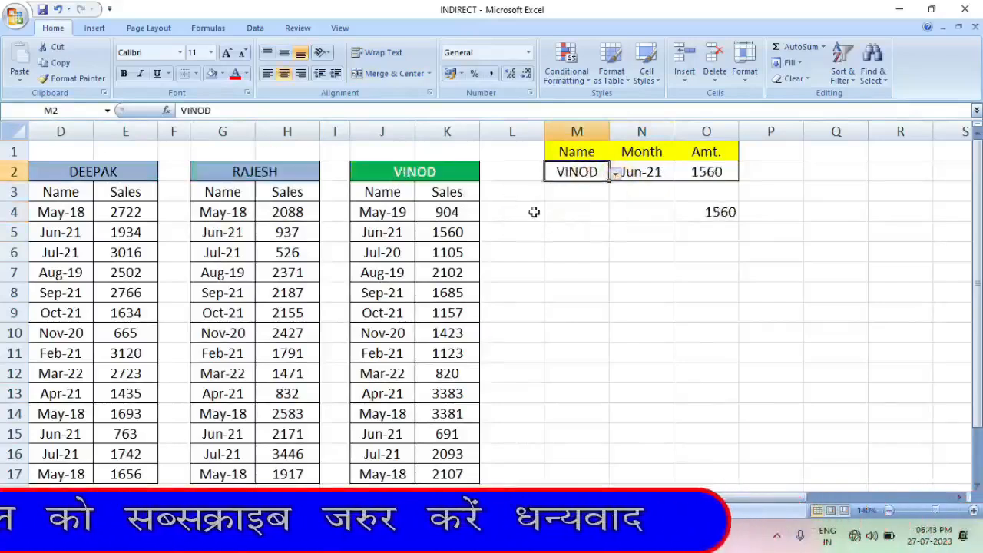
pyautogui.moveTo(65, 176); pyautogui.dragTo(407, 172)
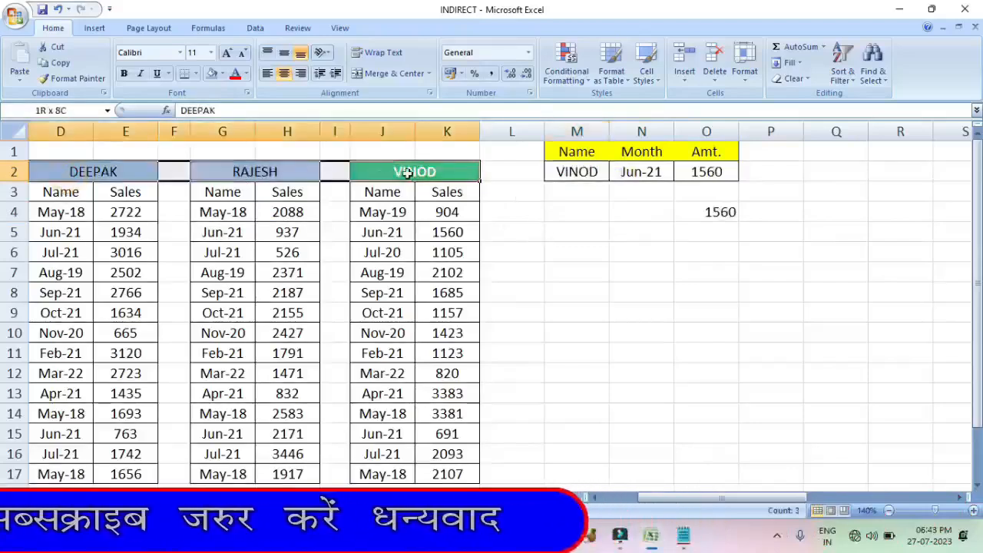
pyautogui.click(638, 234)
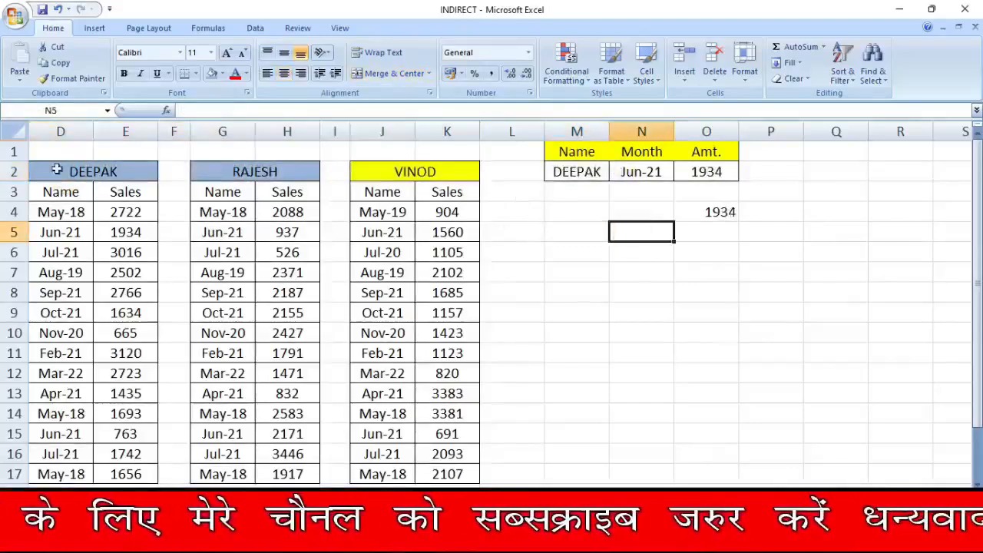
# - Start a new conditional formatting rule for the table headings D2:K2 that uses a formula to determine which cells to format
pyautogui.click(85, 172)
pyautogui.moveTo(85, 172); pyautogui.dragTo(384, 171)
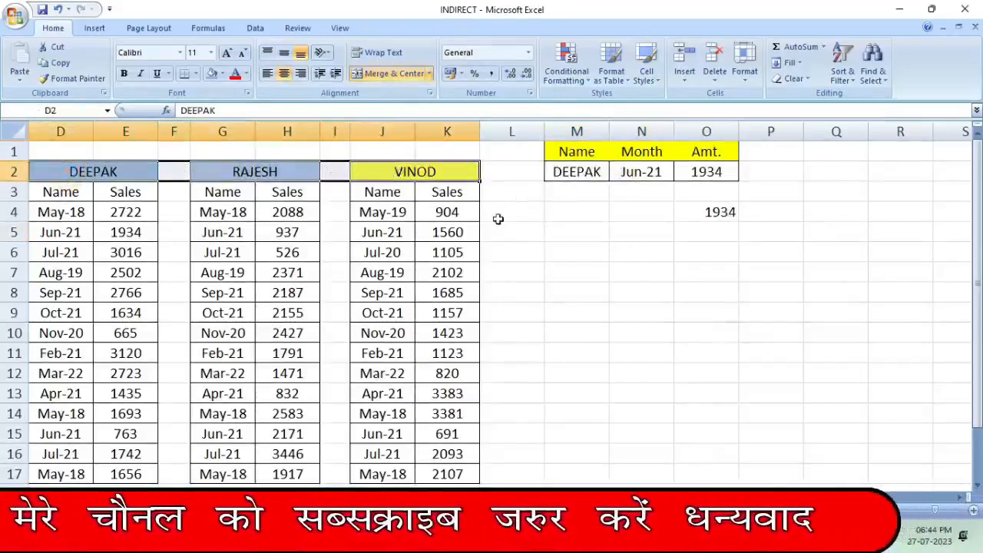
pyautogui.click(586, 77)
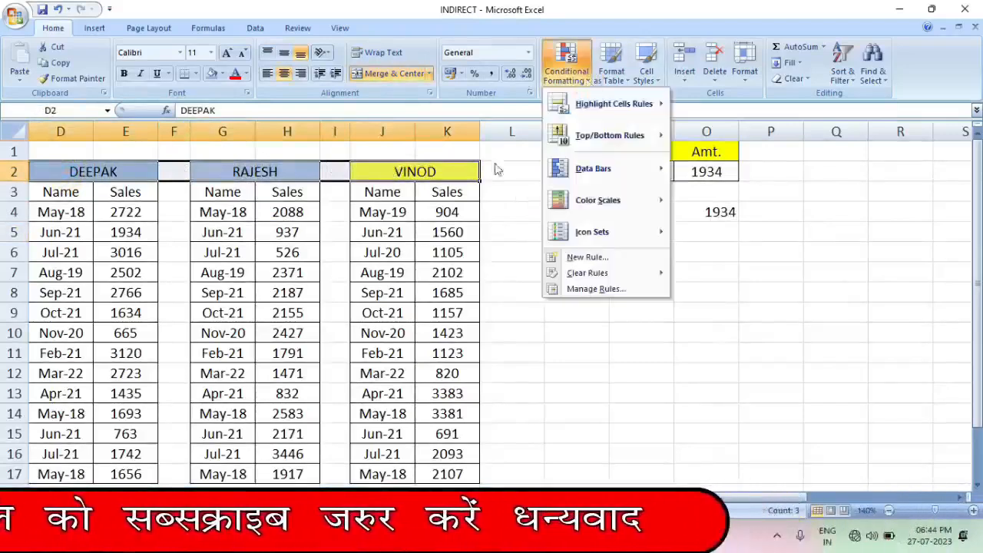
pyautogui.click(587, 258)
pyautogui.moveTo(281, 110); pyautogui.dragTo(782, 159)
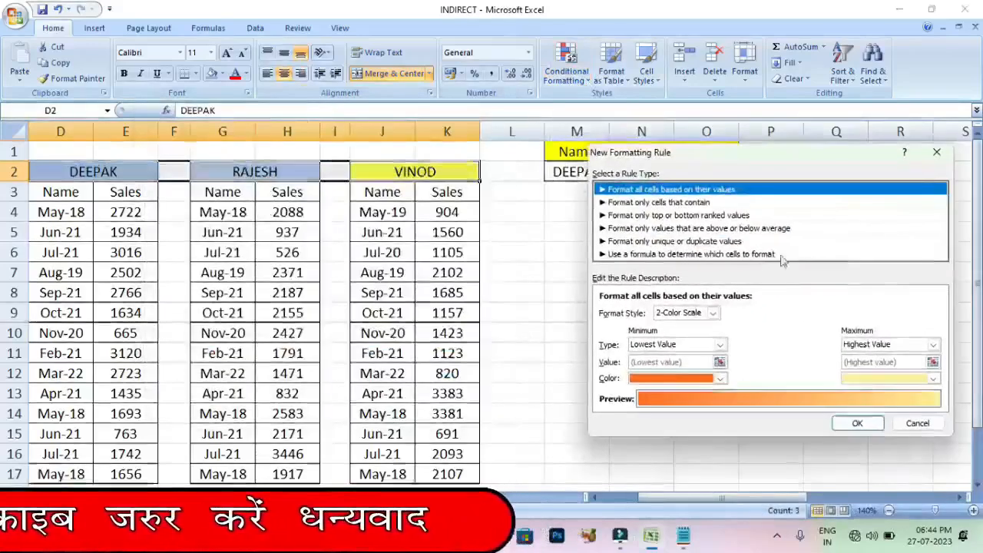
pyautogui.click(621, 254)
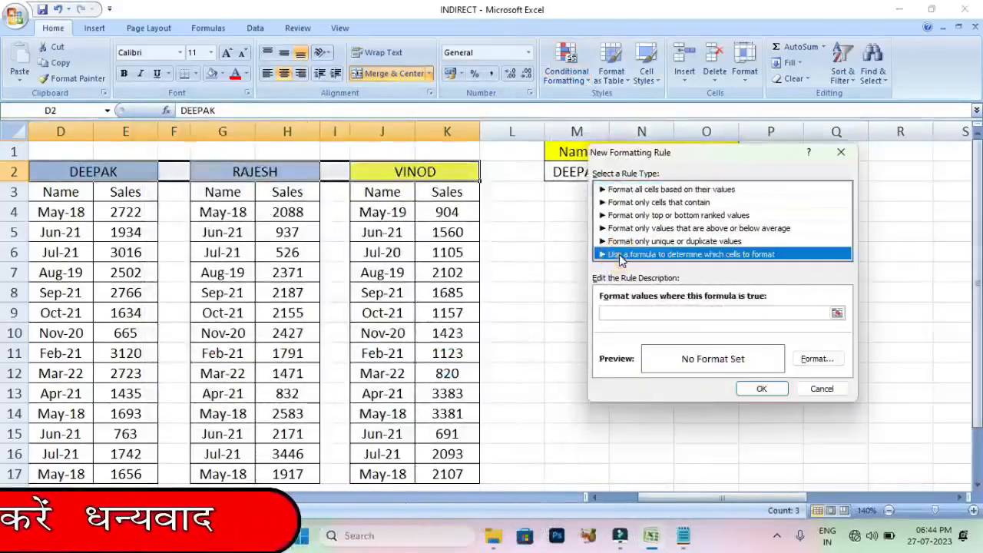
# - Enter the rule formula =$D$2=$M$2 to compare the first table heading with the chosen name
pyautogui.click(611, 312)
pyautogui.moveTo(718, 157); pyautogui.dragTo(739, 231)
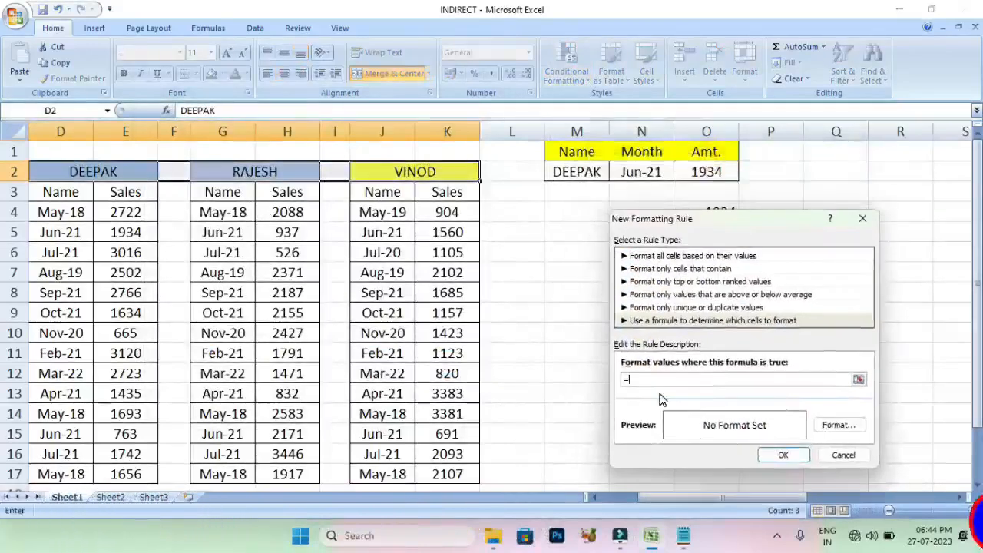
pyautogui.click(92, 172)
pyautogui.write('=')
pyautogui.moveTo(736, 221); pyautogui.dragTo(722, 253)
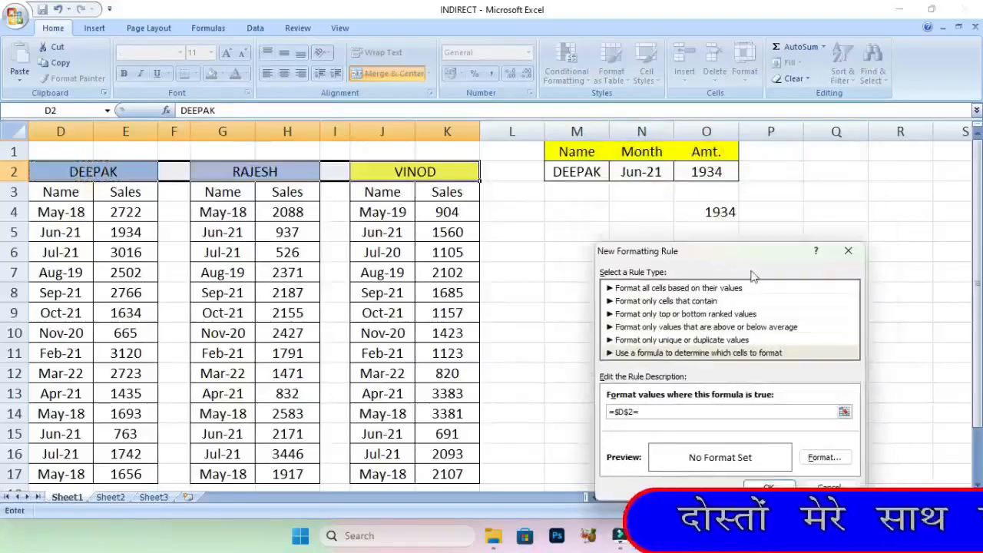
pyautogui.click(586, 176)
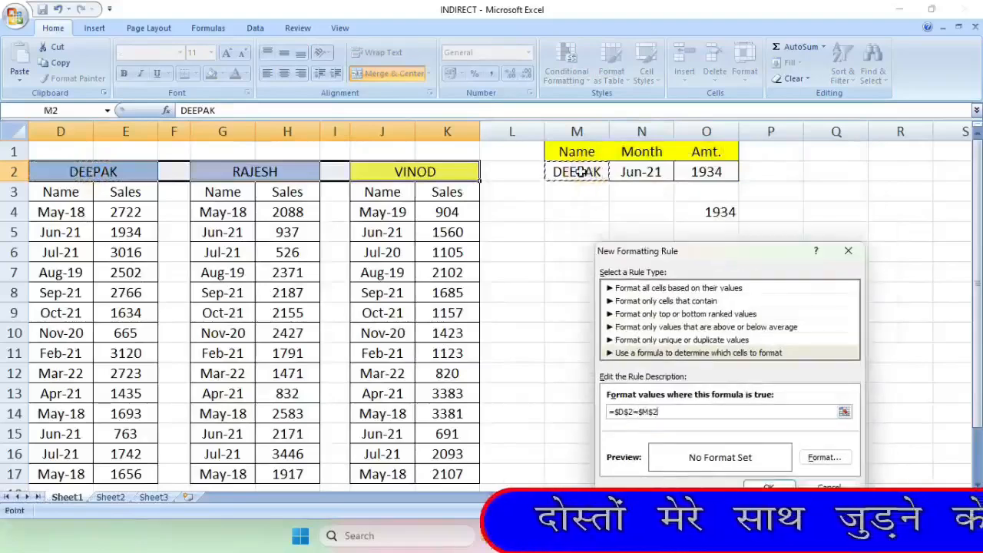
# - Set the rule's format to a solid green background fill
pyautogui.click(824, 458)
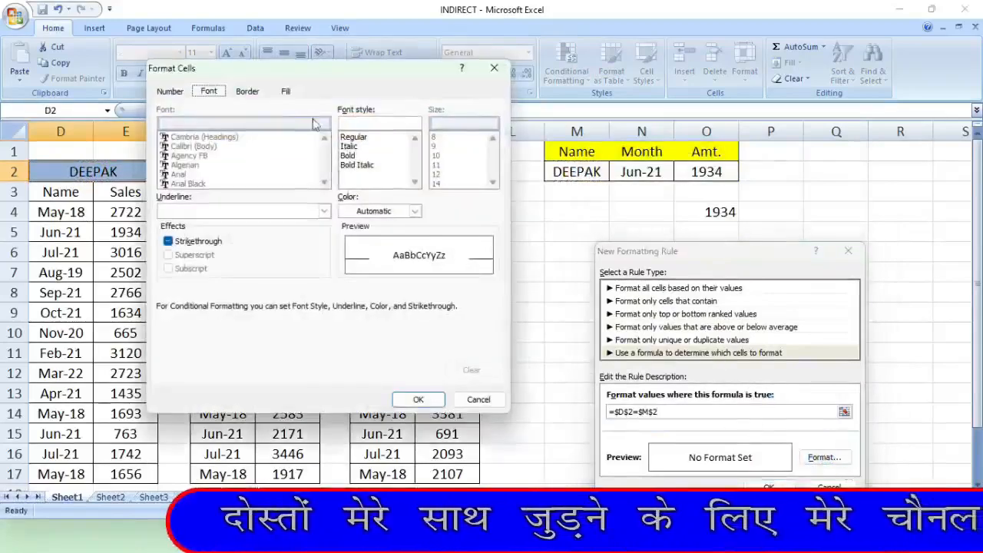
pyautogui.click(285, 92)
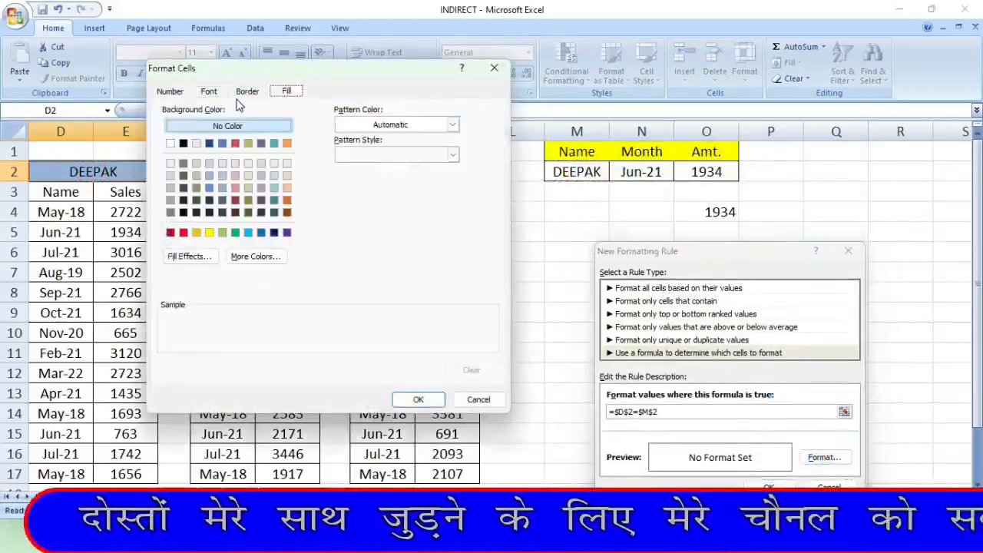
pyautogui.click(235, 232)
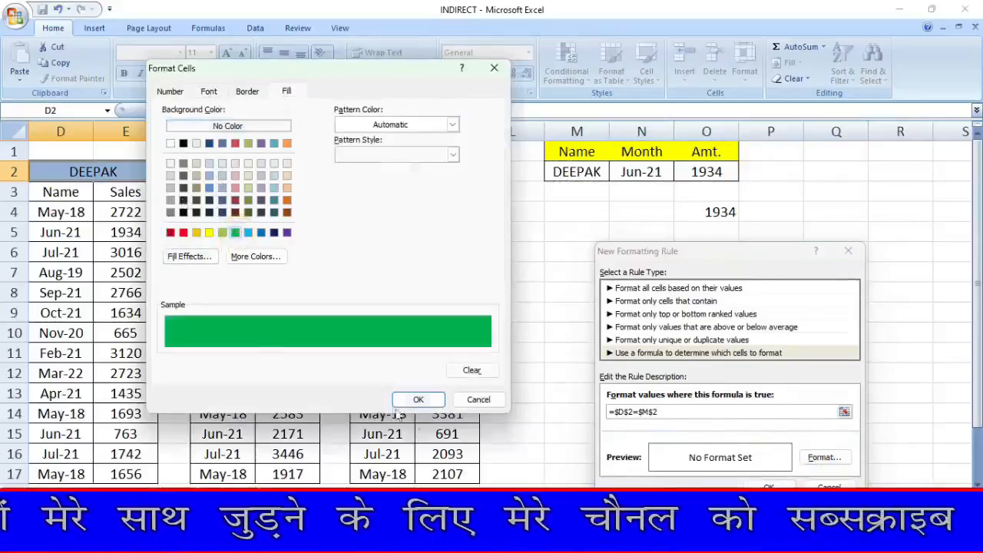
pyautogui.click(418, 400)
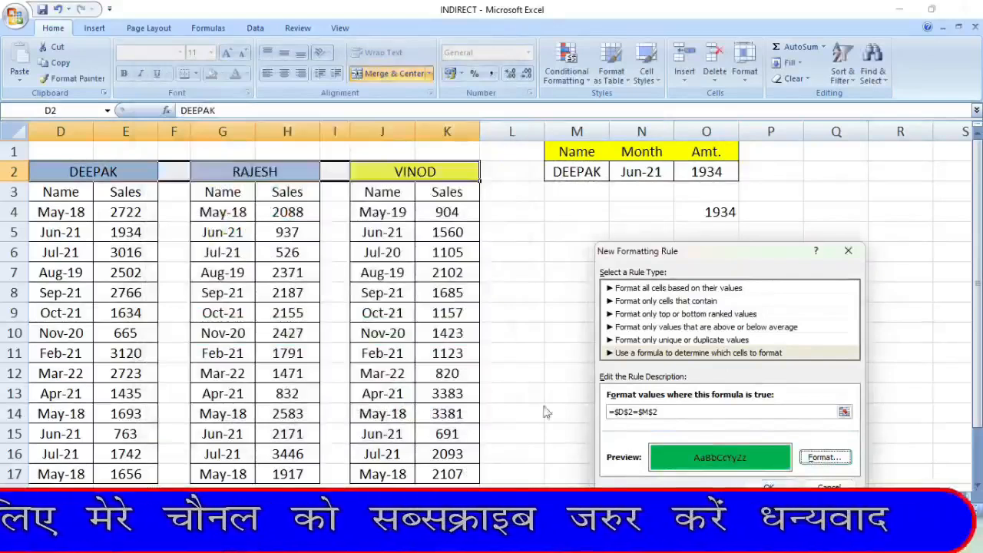
# - Make the heading's column reference relative so the rule formula reads =D$2=$M$2, and apply the rule
pyautogui.click(619, 413)
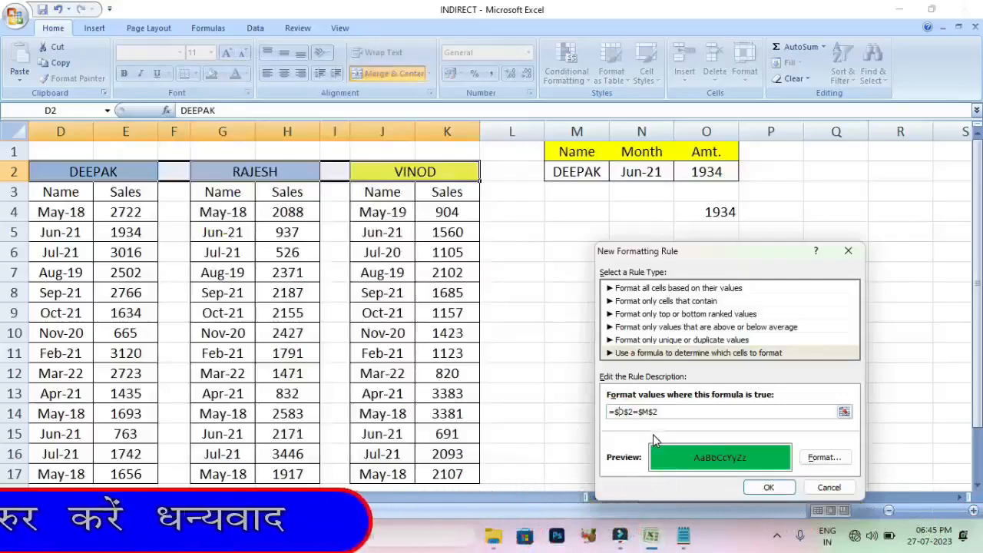
pyautogui.press('BackSpace')
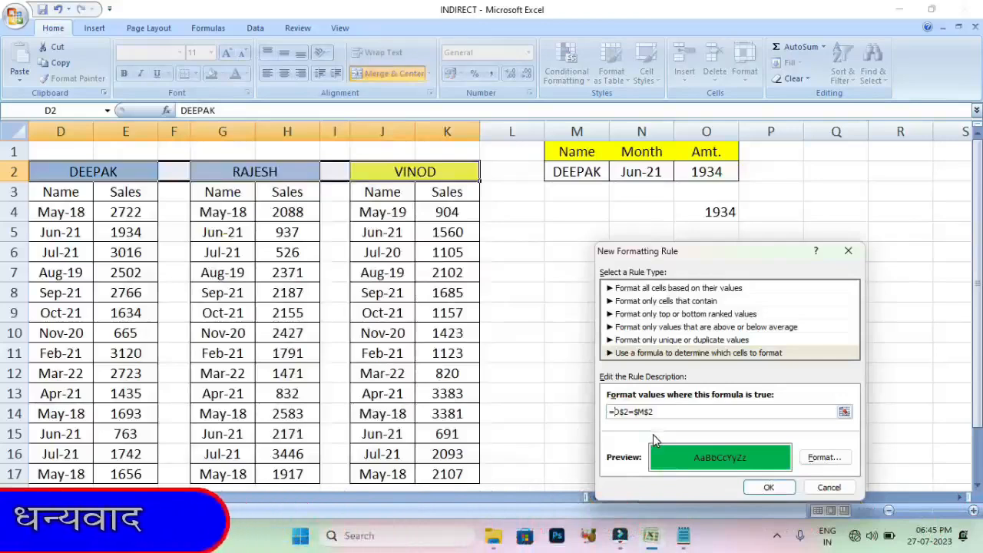
pyautogui.click(771, 488)
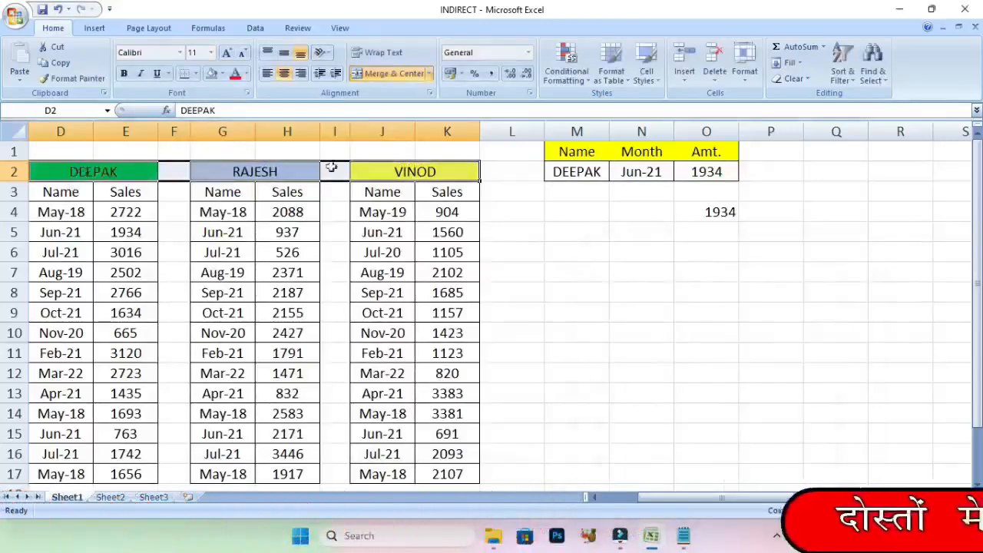
# - Switch Name cell M2 to the name heading the J:K table to test the green heading rule
pyautogui.click(577, 175)
pyautogui.click(615, 173)
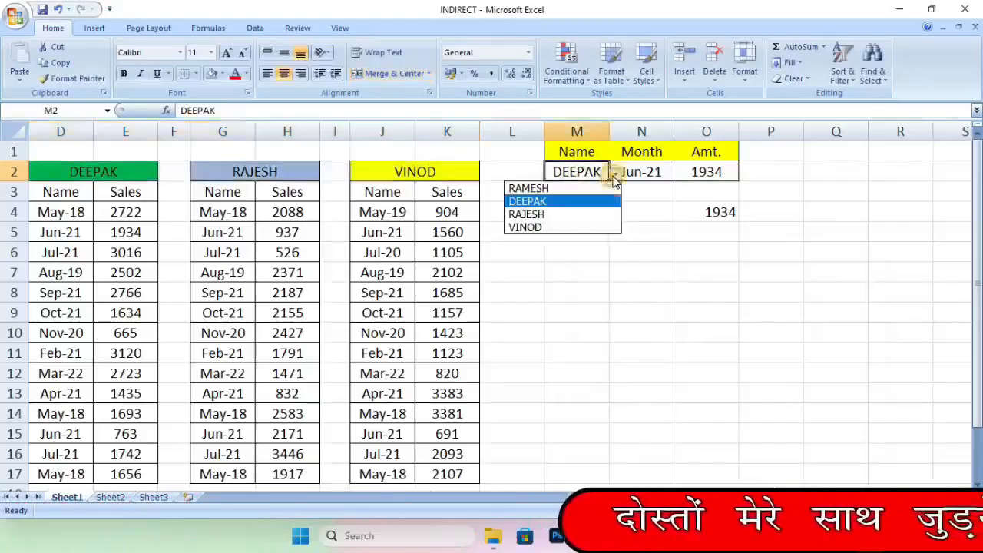
pyautogui.click(561, 226)
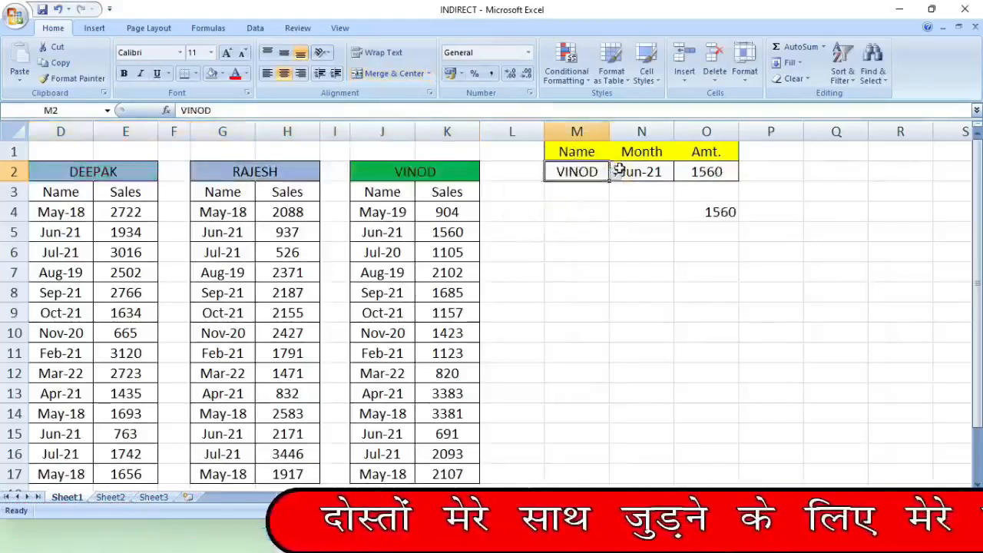
pyautogui.click(606, 265)
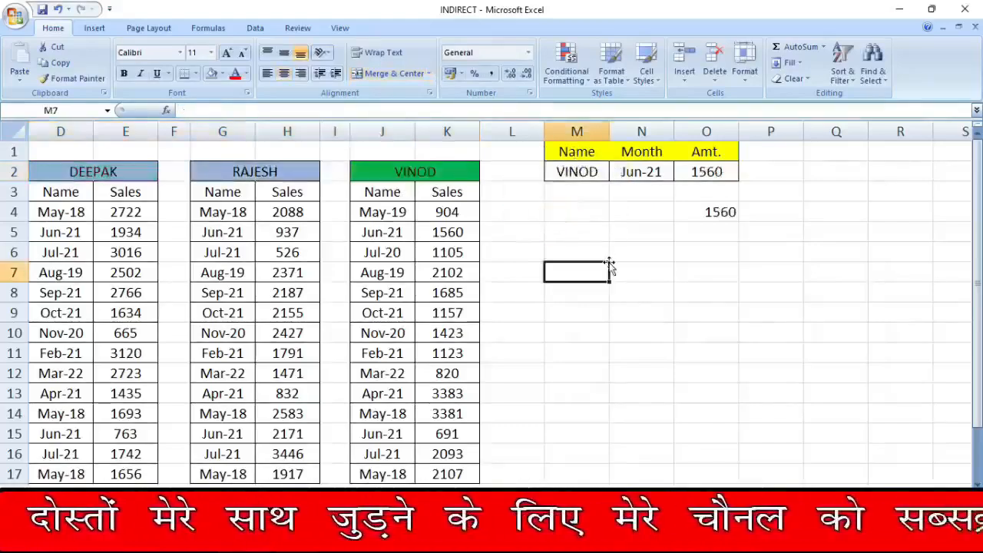